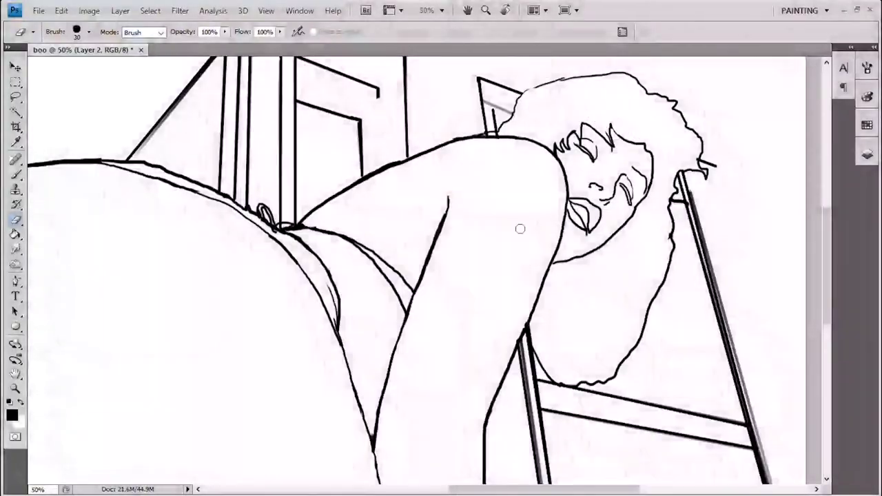
Redraw flowing hair strands, erasing overlapping lines with a slightly larger eraser
mouse_move(517, 228)
mouse_down()
mouse_move(363, 334)
mouse_move(389, 349)
mouse_up()
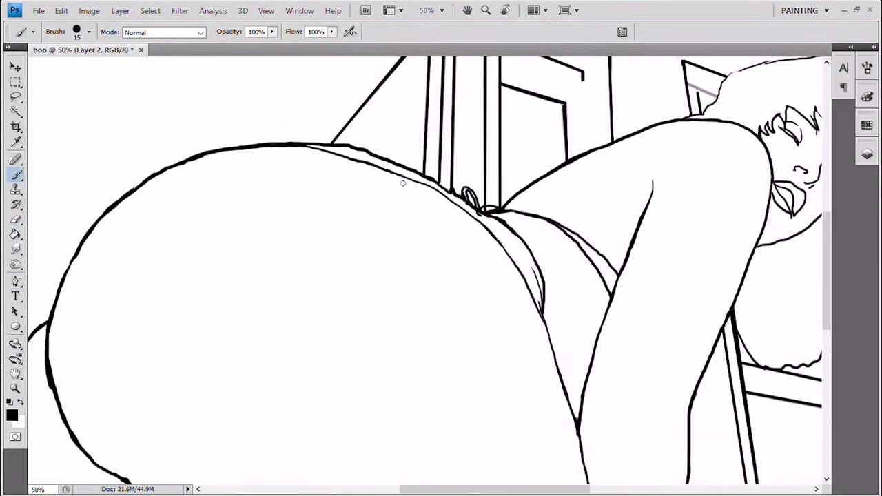
key(e)
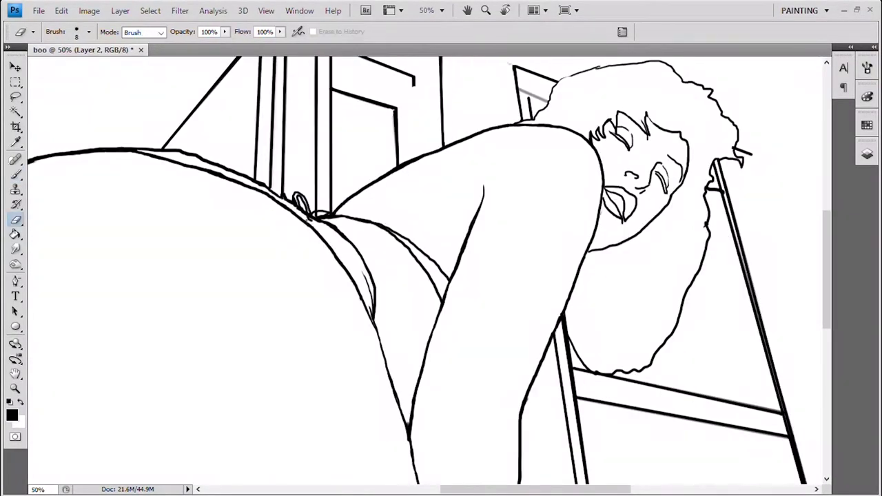
scroll(512, 265, right, 2)
scroll(629, 190, down, 5)
key(bracketright)
key(bracketright)
scroll(414, 275, up, 10)
Finish the hair strands, clean up stray lines, and sample the light skin colour
key(b)
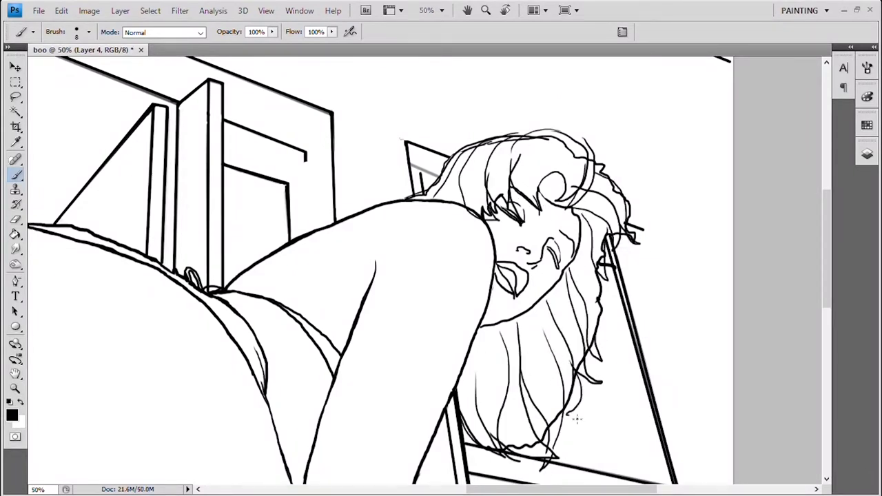
key(e)
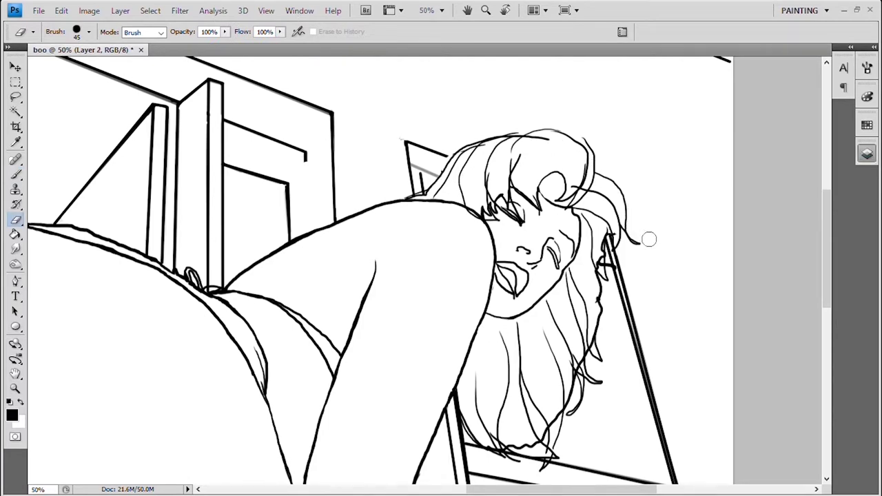
key(b)
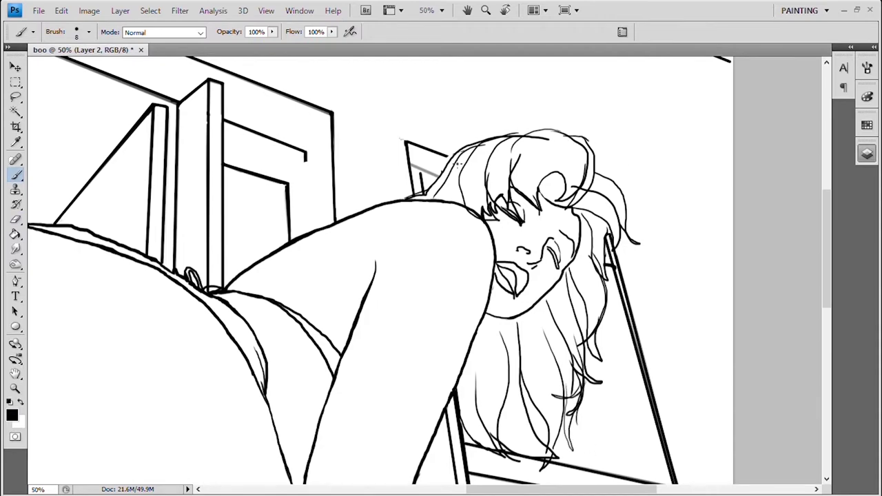
key(ctrl+minus)
key(ctrl+minus)
key(i)
alt+click(281, 260)
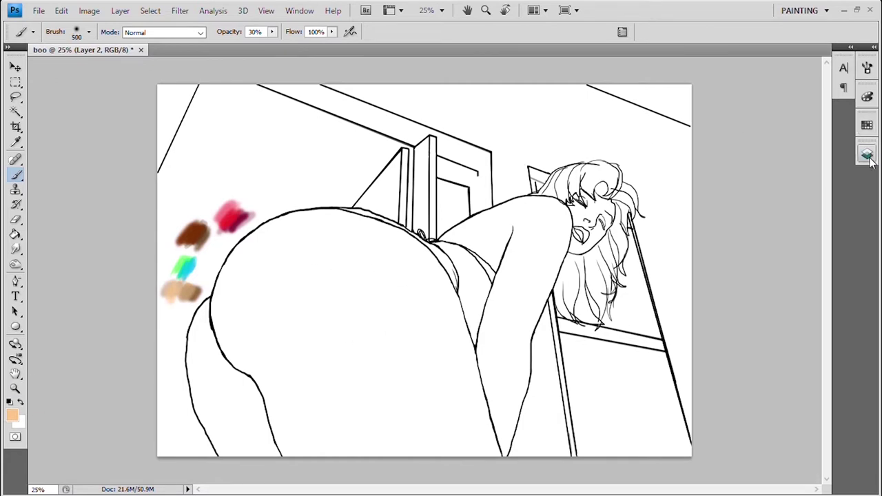
Copy the colour swatch dabs onto their own layer
key(l)
drag(227, 183, 166, 310)
key(ctrl+j)
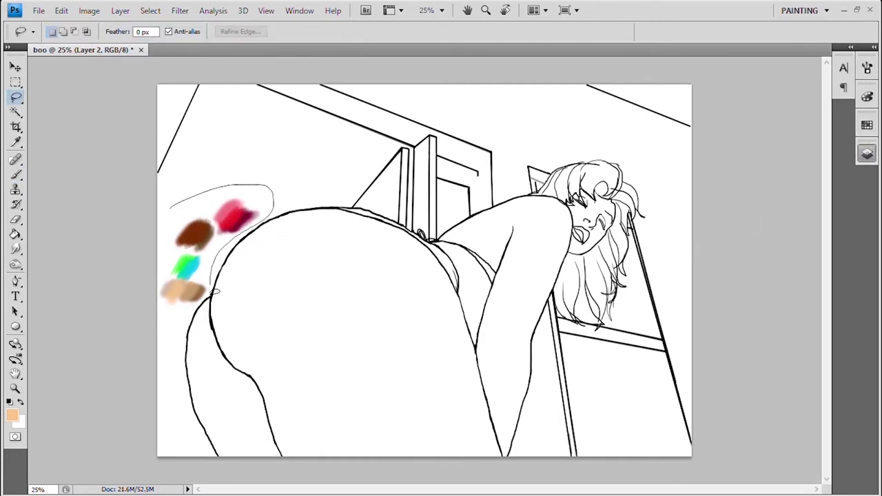
key(b)
key(ctrl+d)
Select the body's skin area, adding the face and arm with the Lasso
key(w)
click(490, 314)
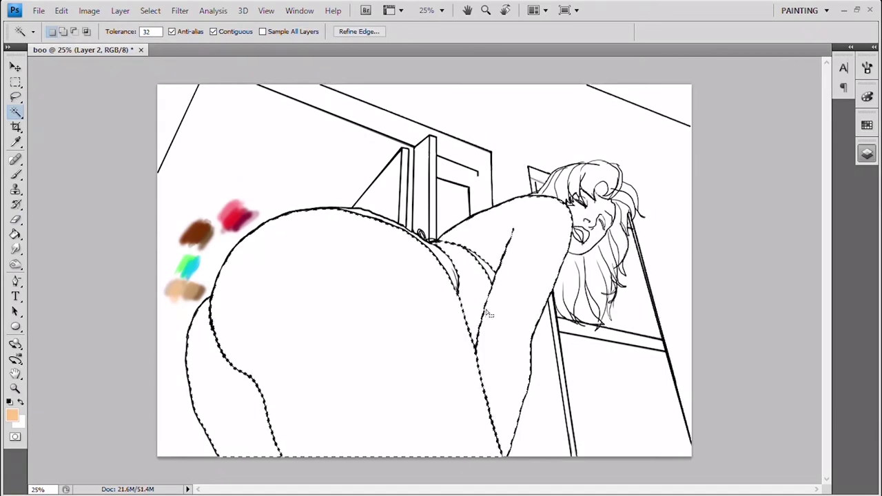
key(l)
scroll(620, 224, up, 3)
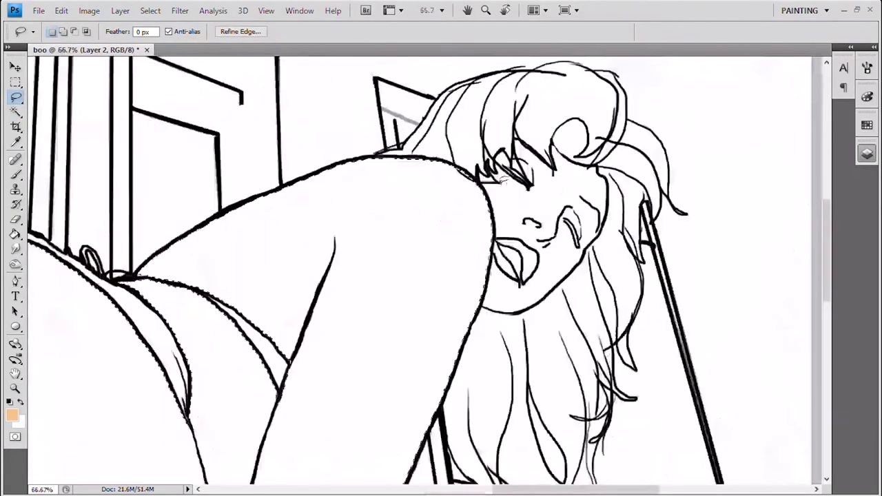
drag(475, 176, 482, 309)
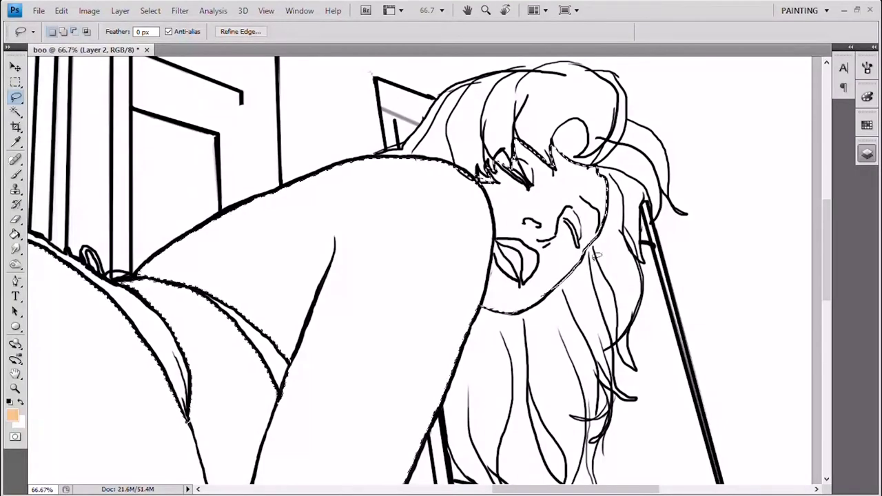
drag(596, 255, 675, 182)
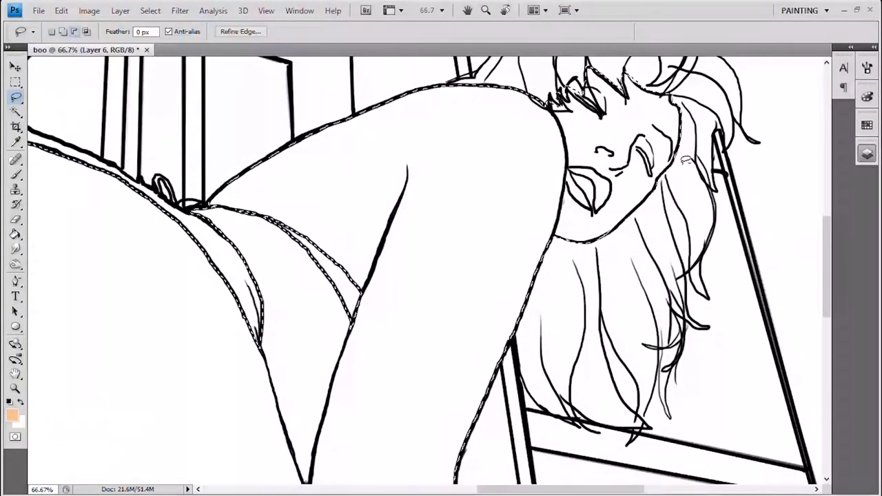
key(ctrl+minus)
key(ctrl+minus)
key(ctrl+minus)
Paint peach skin tone inside the body selection at full opacity
key(b)
mouse_move(586, 206)
mouse_down()
mouse_move(518, 348)
mouse_move(344, 310)
mouse_move(448, 470)
mouse_up()
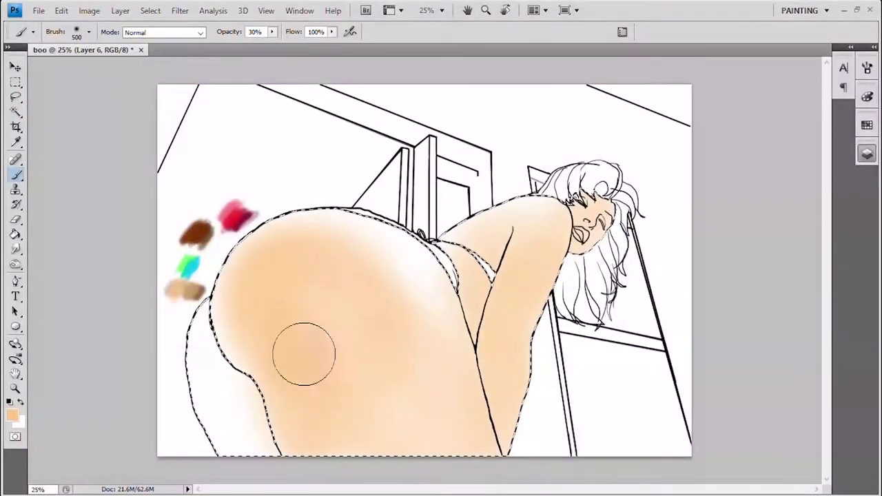
key(bracketleft)
key(bracketleft)
key(bracketleft)
key(0)
drag(206, 303, 223, 368)
drag(510, 220, 543, 262)
drag(551, 196, 592, 241)
drag(213, 297, 206, 361)
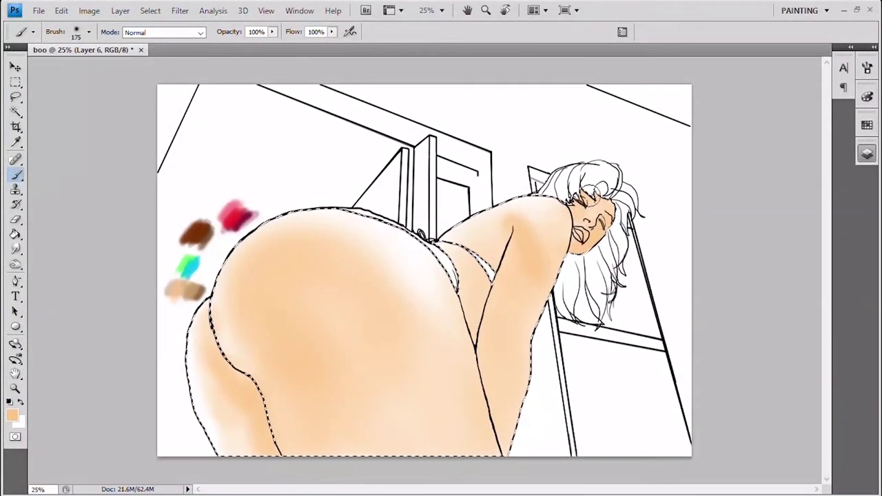
Fill the skin selection with flat peach, merge down, and select the bikini bottoms
key(alt+BackSpace)
key(ctrl+d)
key(ctrl+e)
key(w)
click(452, 274)
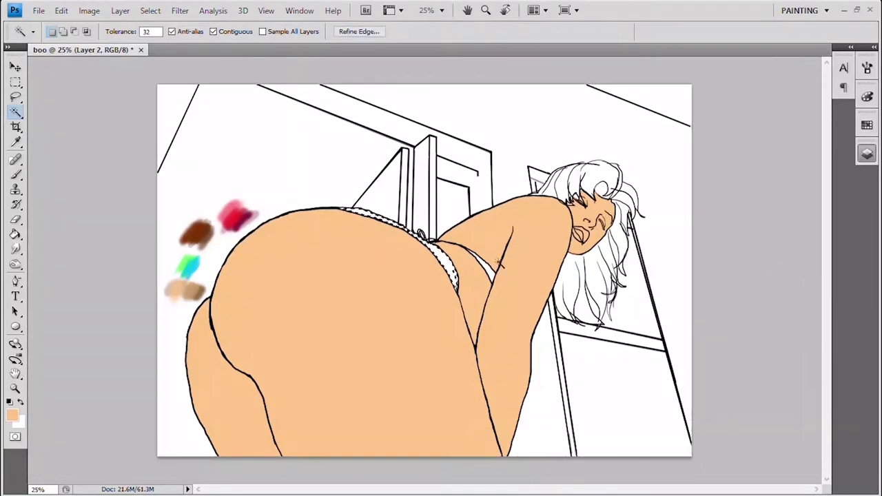
Fill the bikini with cyan sampled from the palette and the lips with pink
click(15, 141)
click(186, 265)
key(b)
key(alt+BackSpace)
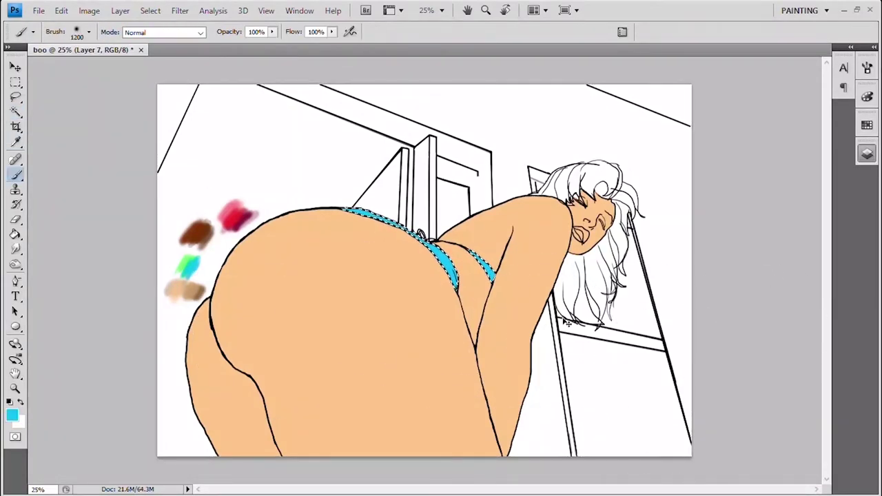
key(w)
click(581, 235)
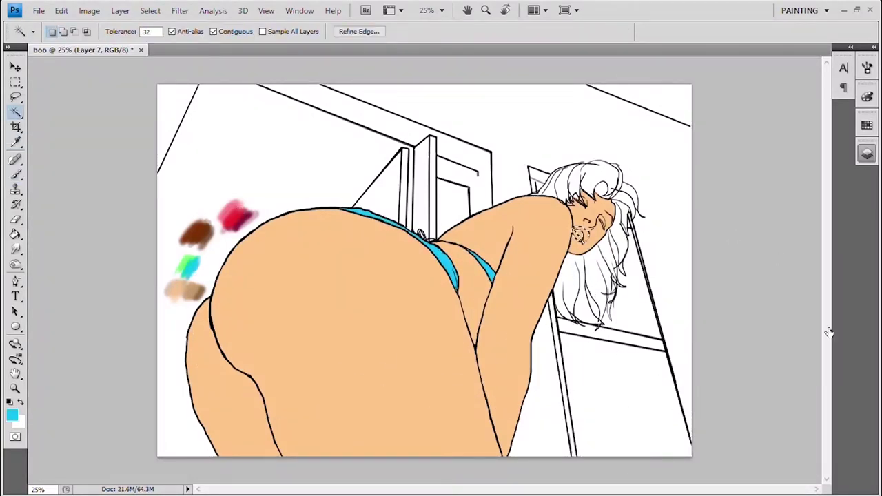
key(b)
Zoom in and trace a Lasso selection around the hair and shoulder
key(w)
click(603, 177)
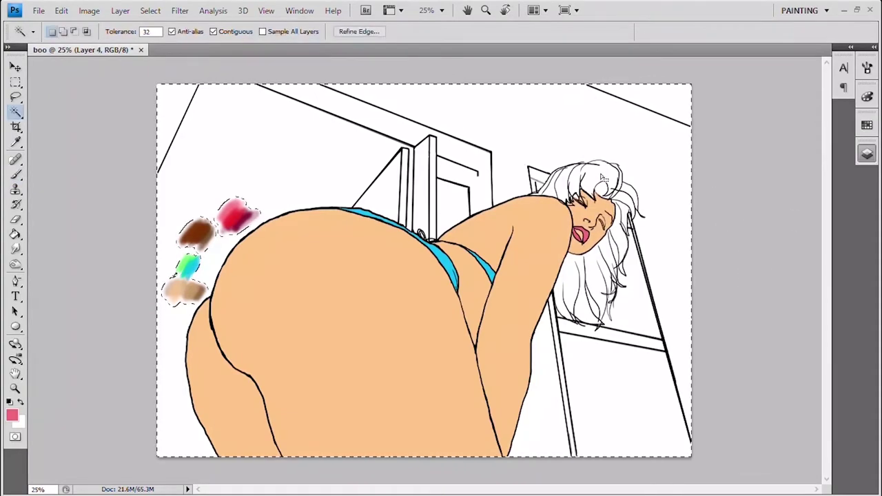
key(ctrl+plus)
key(l)
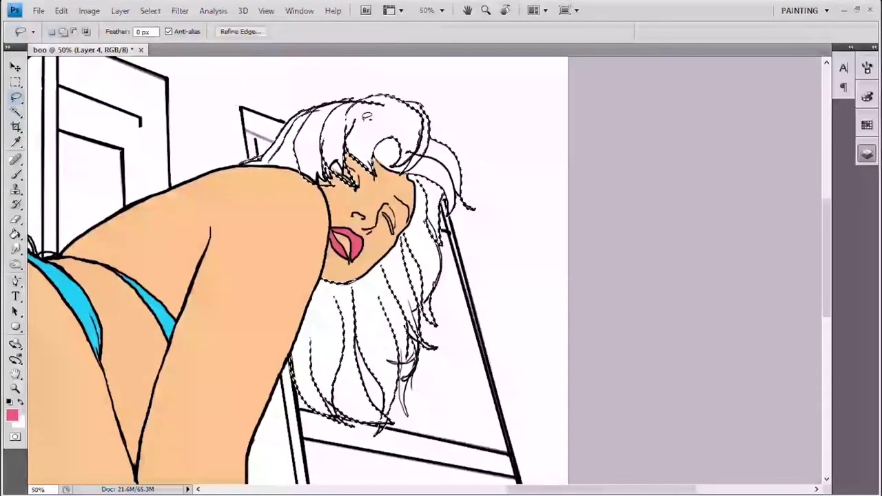
key(ctrl+plus)
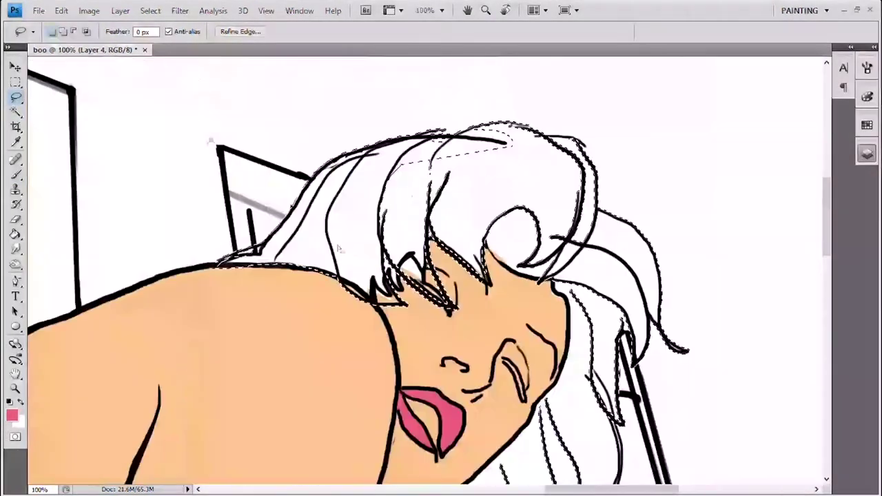
key(ctrl+d)
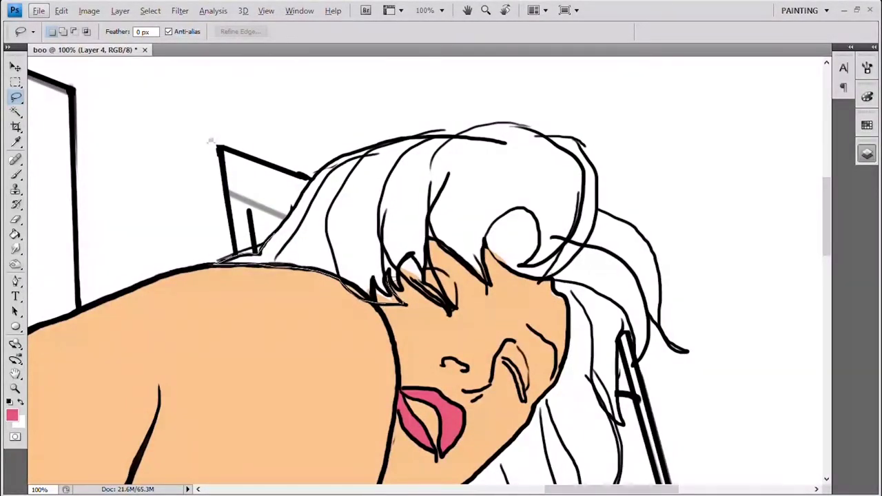
mouse_move(470, 279)
mouse_down()
mouse_move(425, 267)
mouse_move(536, 137)
mouse_up()
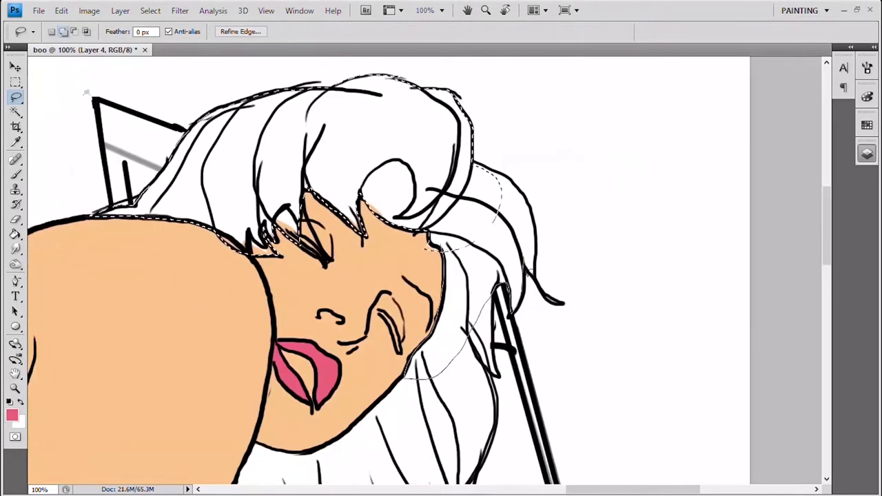
mouse_move(536, 138)
mouse_down()
mouse_move(530, 205)
mouse_move(281, 247)
mouse_move(522, 391)
mouse_move(448, 386)
mouse_move(438, 267)
mouse_move(401, 391)
mouse_up()
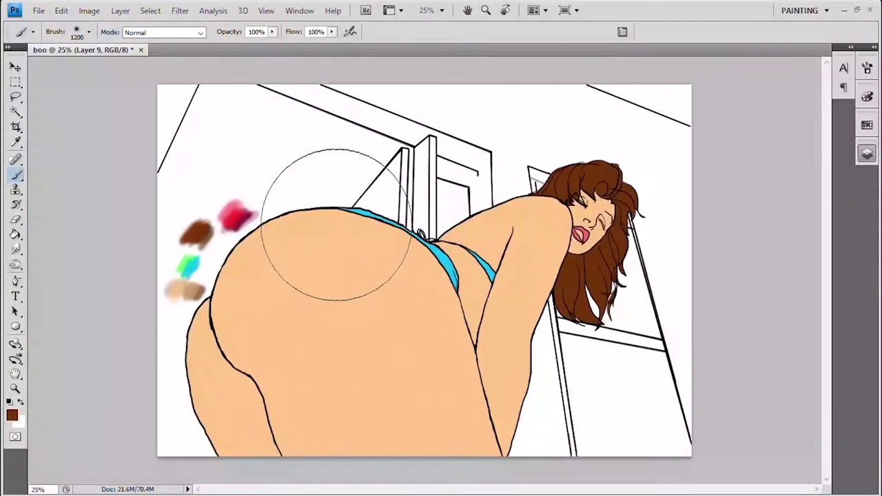
On a new layer, paint the selected white background areas solid black
key(w)
click(627, 345)
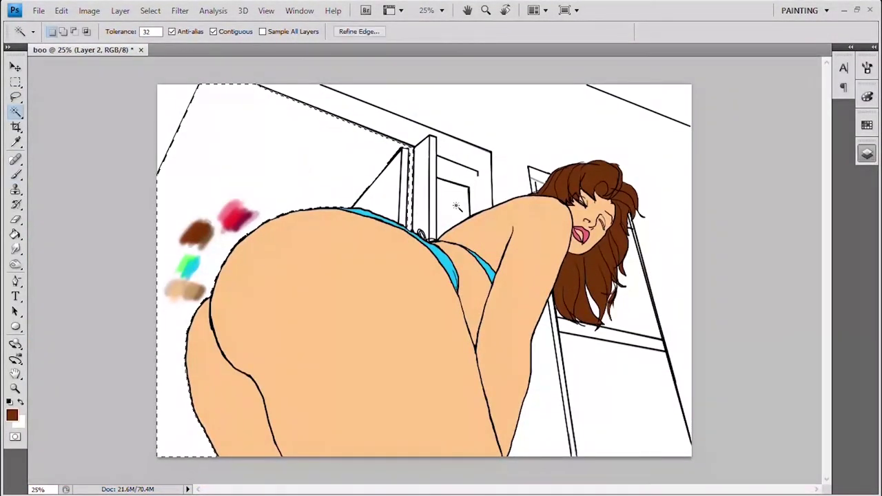
click(655, 256)
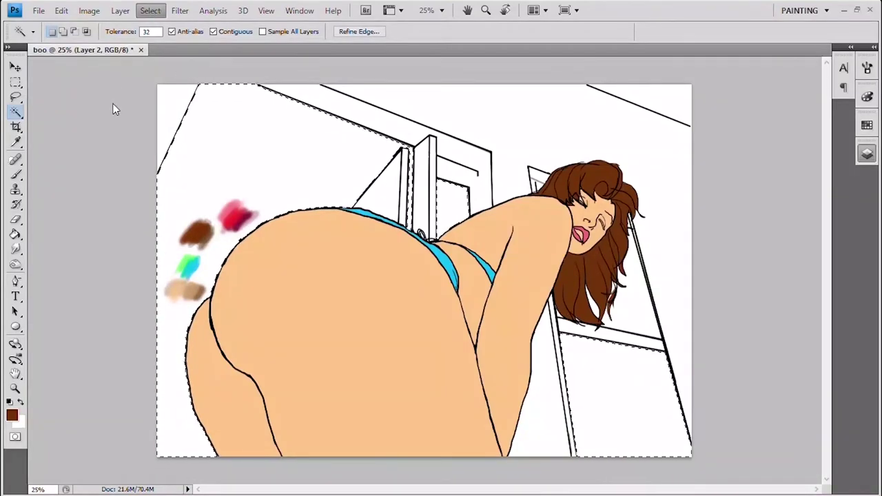
key(shift+ctrl+alt+n)
key(d)
key(b)
drag(593, 393, 305, 217)
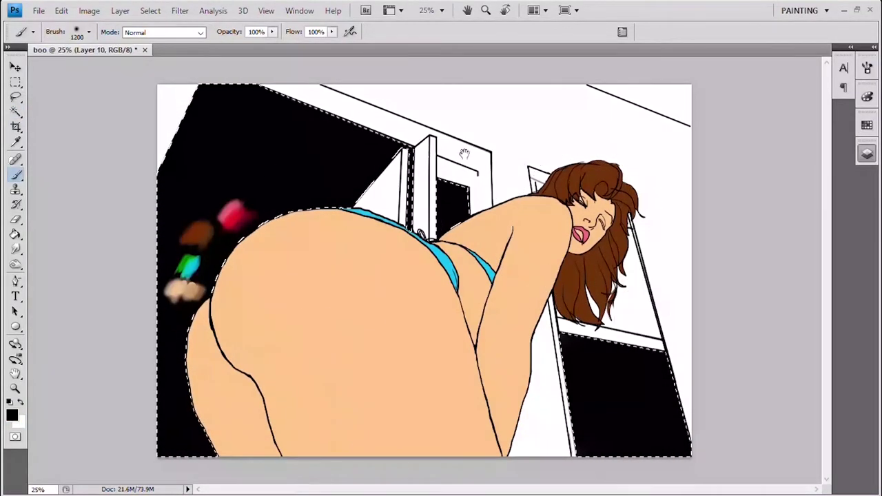
key(ctrl+d)
Blacken the window pane right of the hair, then pan to the doorway
scroll(688, 237, up, 1)
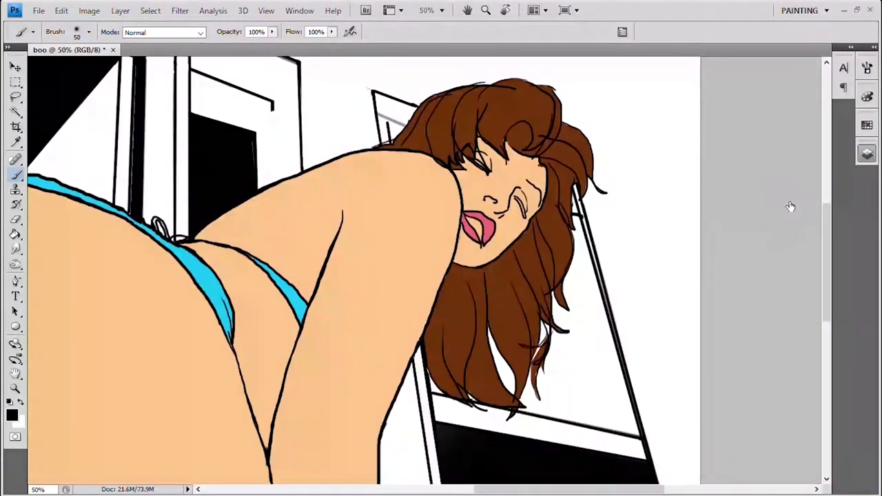
key(w)
click(593, 310)
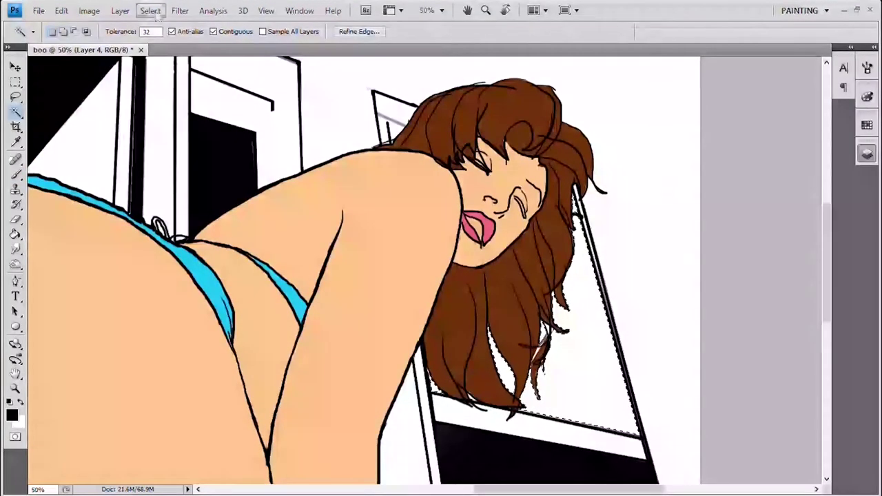
key(b)
click(558, 329)
key(ctrl+d)
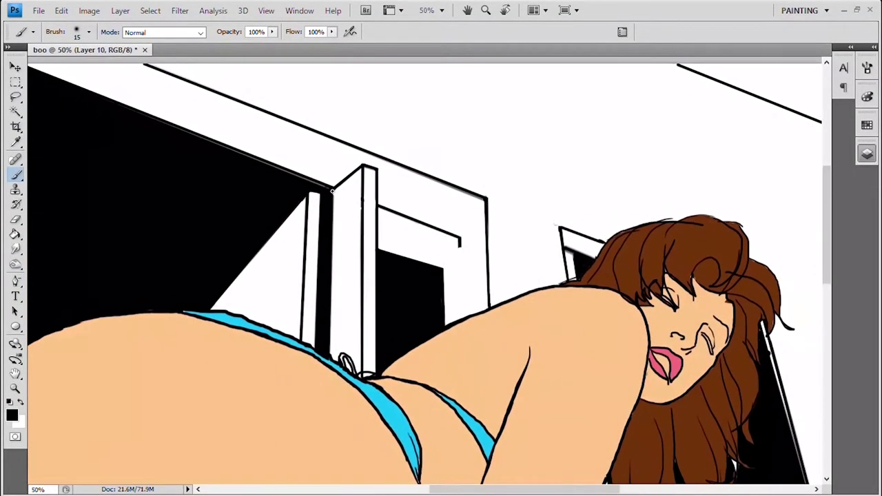
drag(664, 234, 262, 242)
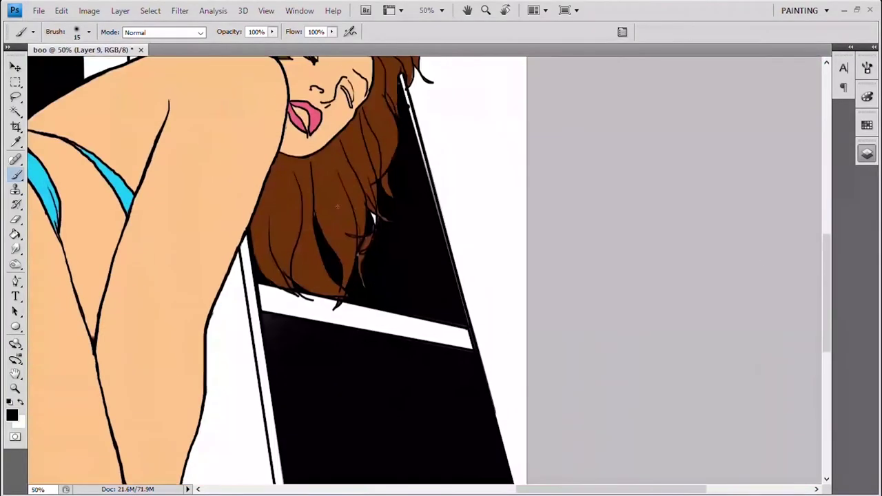
scroll(344, 162, down, 3)
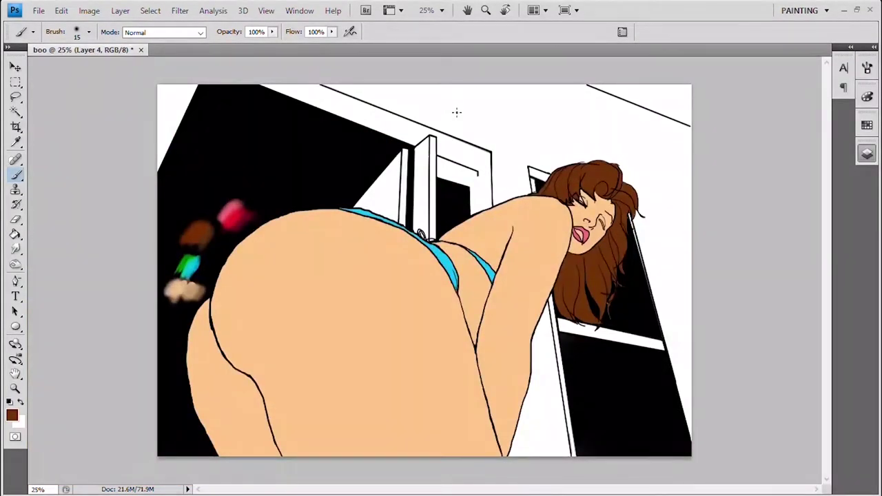
Select the white walls minus the upper wall and paint them light grey on a new layer
key(w)
click(454, 111)
key(l)
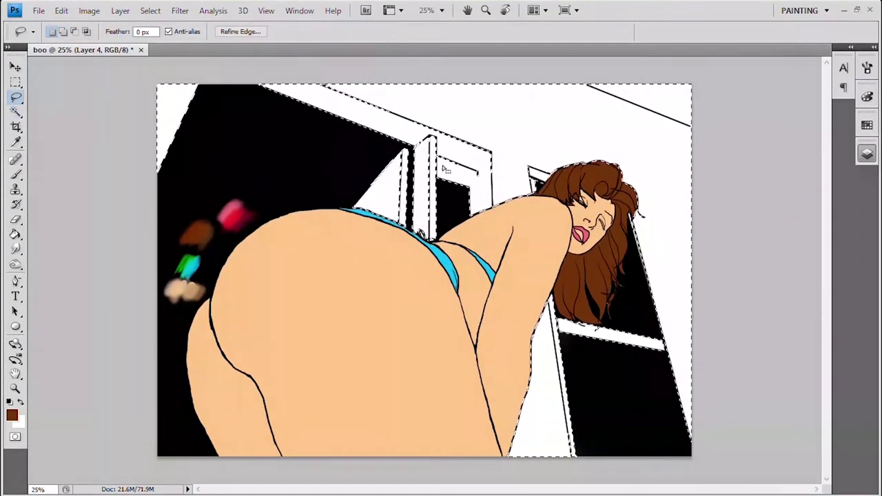
key(ctrl+z)
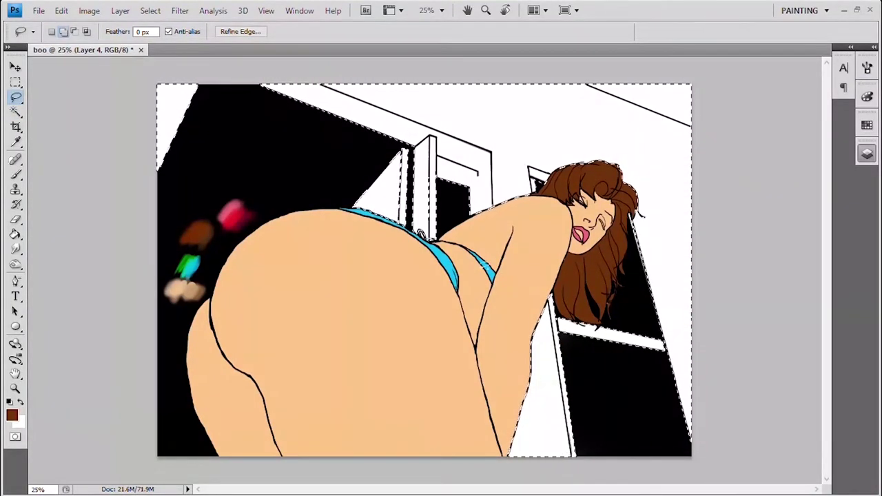
key(ctrl+shift+alt+n)
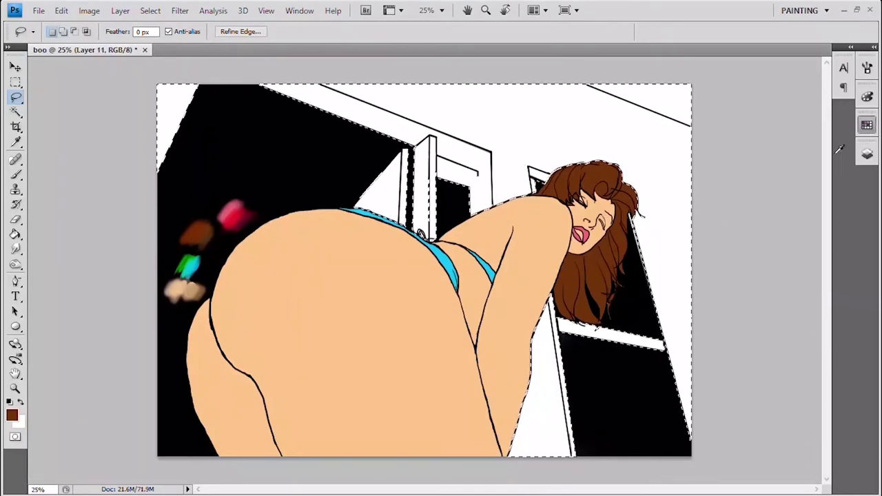
key(b)
drag(462, 372, 689, 207)
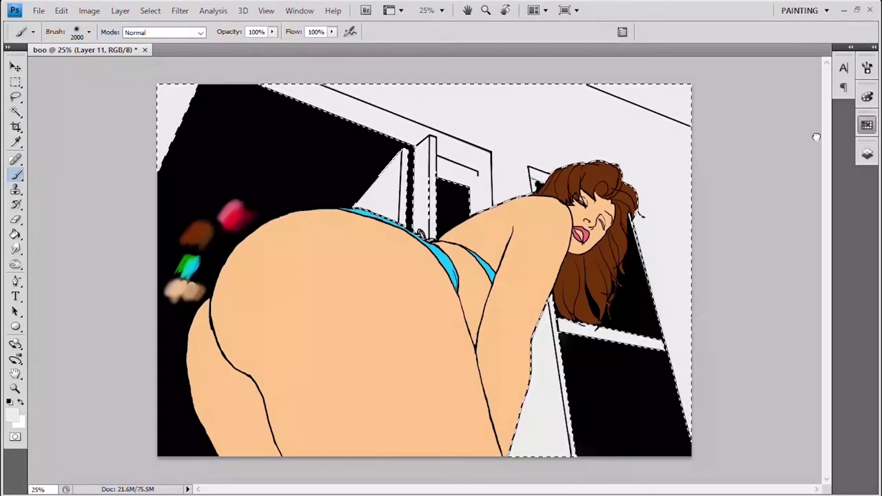
drag(816, 138, 734, 335)
key(ctrl+d)
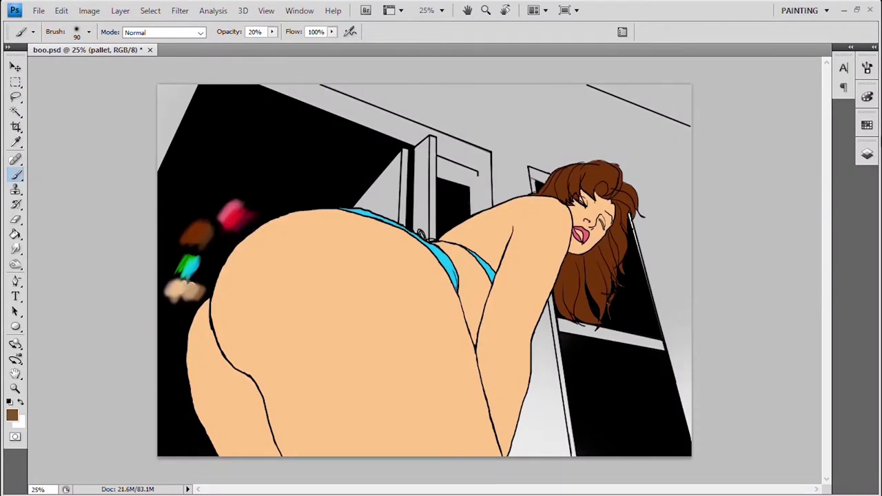
Paint soft brown shading over the body, buttock edge, arm and forearm at 30–40% opacity
key(bracketright)
key(bracketright)
key(bracketright)
mouse_move(286, 290)
mouse_down()
mouse_move(346, 396)
mouse_move(380, 388)
mouse_move(407, 488)
mouse_move(430, 489)
mouse_move(354, 340)
mouse_move(296, 318)
mouse_up()
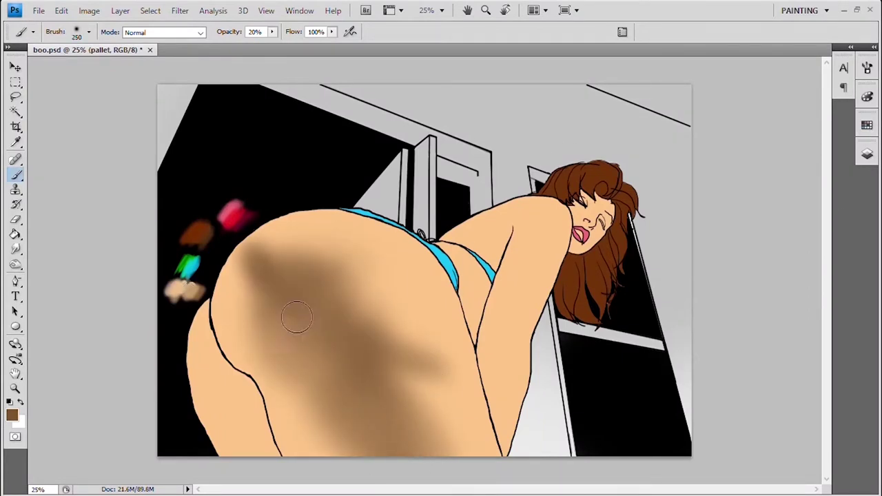
key(3)
mouse_move(216, 314)
mouse_down()
mouse_move(220, 374)
mouse_move(281, 466)
mouse_move(287, 270)
mouse_move(365, 404)
mouse_move(369, 393)
mouse_move(330, 386)
mouse_move(378, 466)
mouse_move(505, 248)
mouse_move(457, 245)
mouse_up()
key(bracketleft)
key(bracketleft)
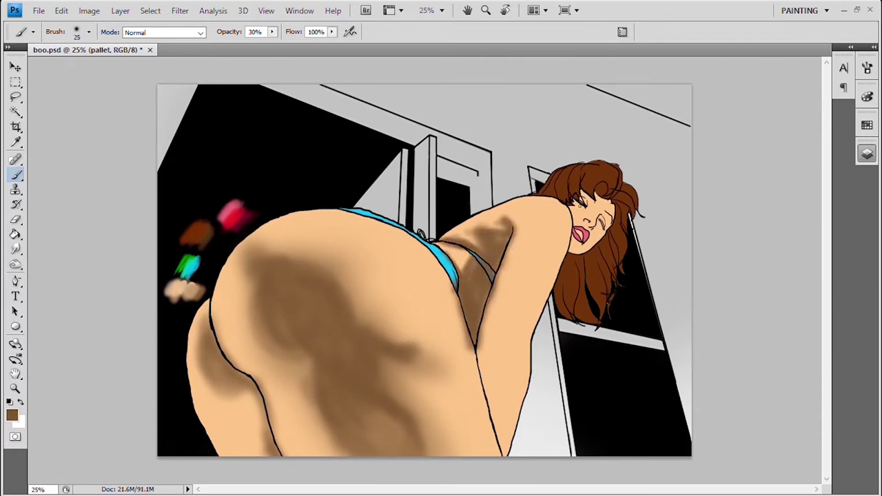
key(4)
mouse_move(512, 256)
mouse_down()
mouse_move(480, 364)
mouse_move(520, 341)
mouse_move(527, 288)
mouse_up()
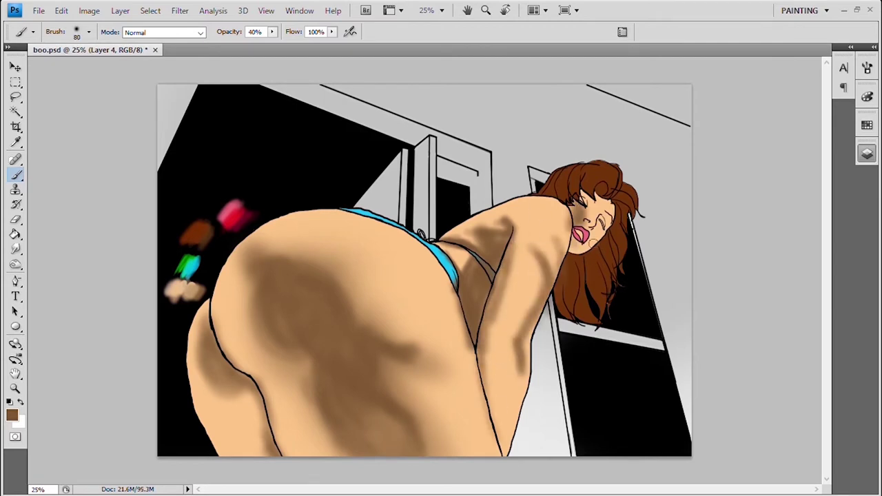
drag(512, 291, 541, 290)
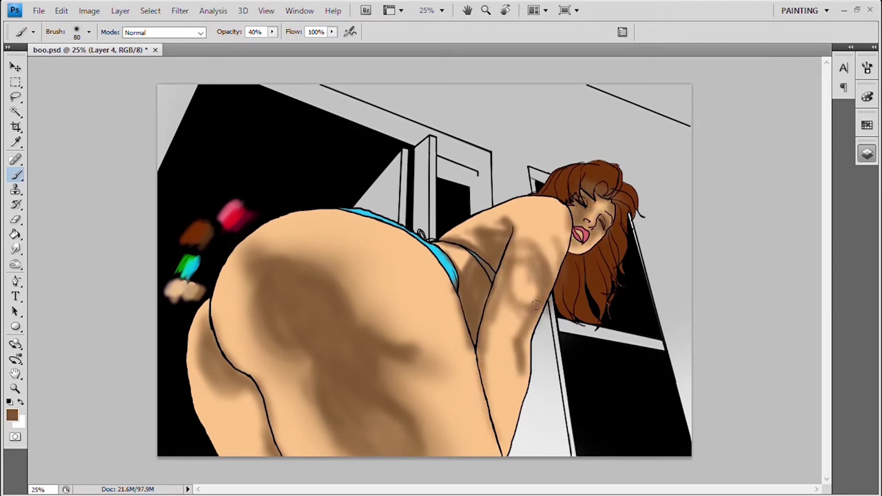
drag(507, 372, 491, 441)
drag(513, 413, 500, 297)
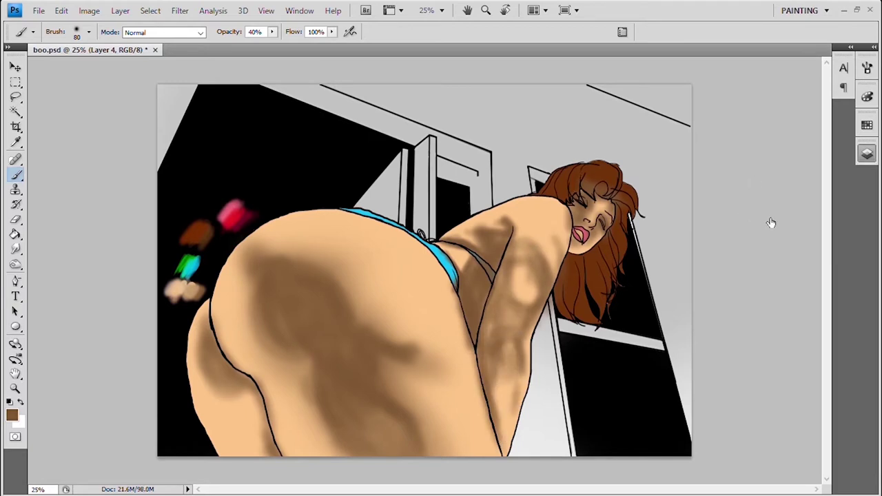
Burn the left buttock deeper and dodge a highlight onto the upper buttock
key(alt+bracketright)
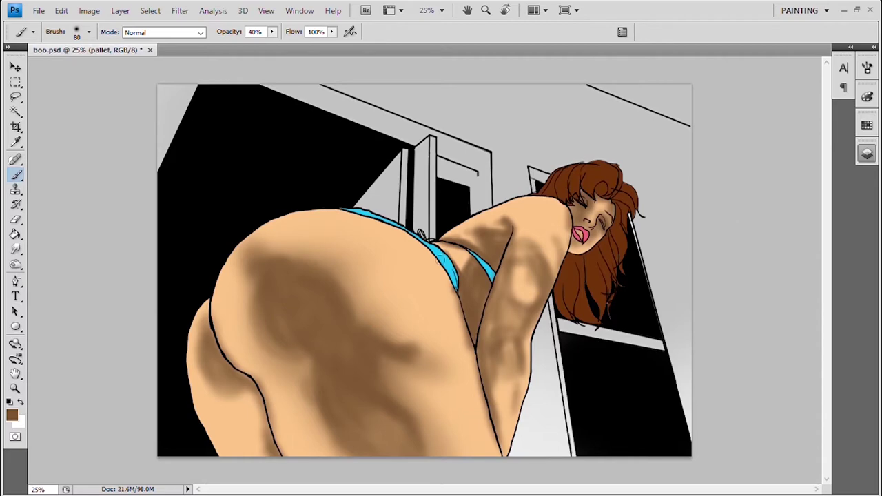
key(alt+bracketleft)
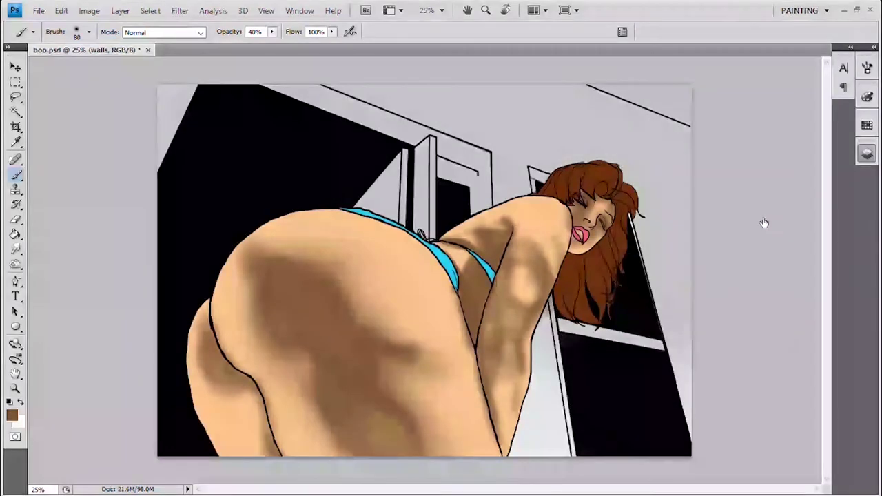
key(alt+bracketright)
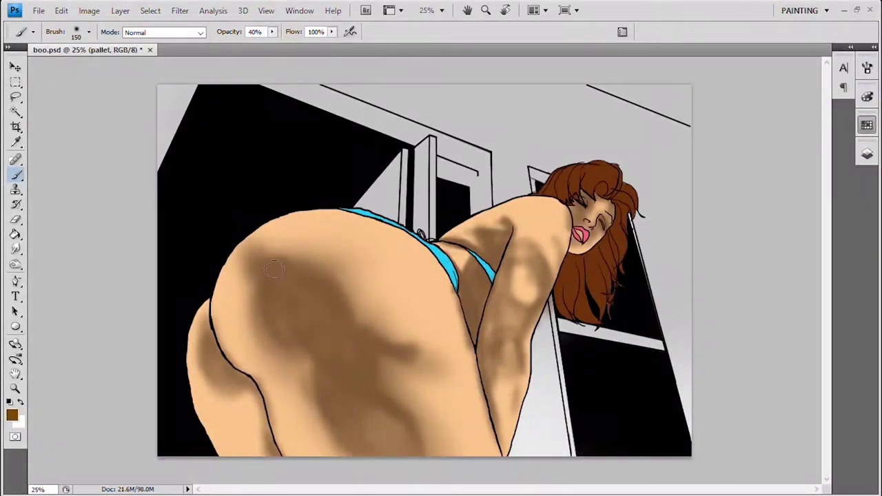
key(o)
key(shift+o)
drag(292, 236, 363, 233)
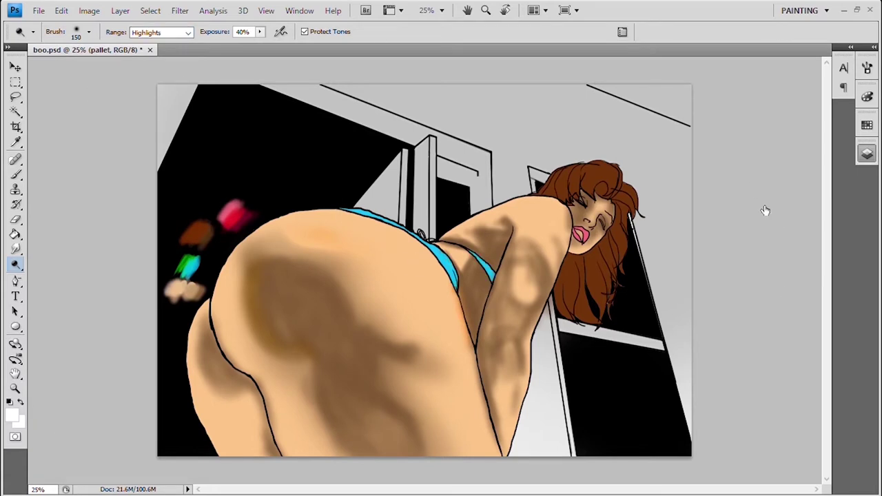
Paint soft white highlights on the upper buttock, its top edge and lower-left edge
key(b)
mouse_move(369, 240)
mouse_down()
mouse_move(345, 232)
mouse_move(412, 299)
mouse_move(453, 315)
mouse_move(445, 307)
mouse_up()
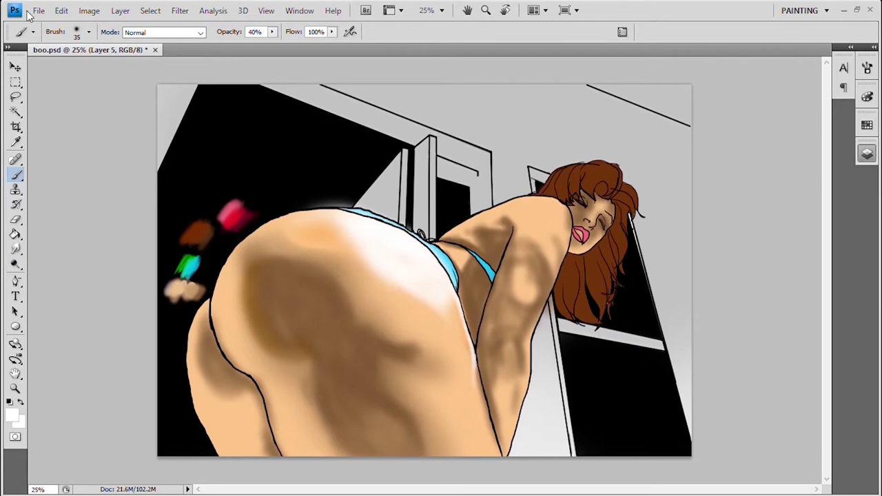
drag(339, 220, 269, 214)
key(bracketleft)
key(bracketleft)
key(bracketleft)
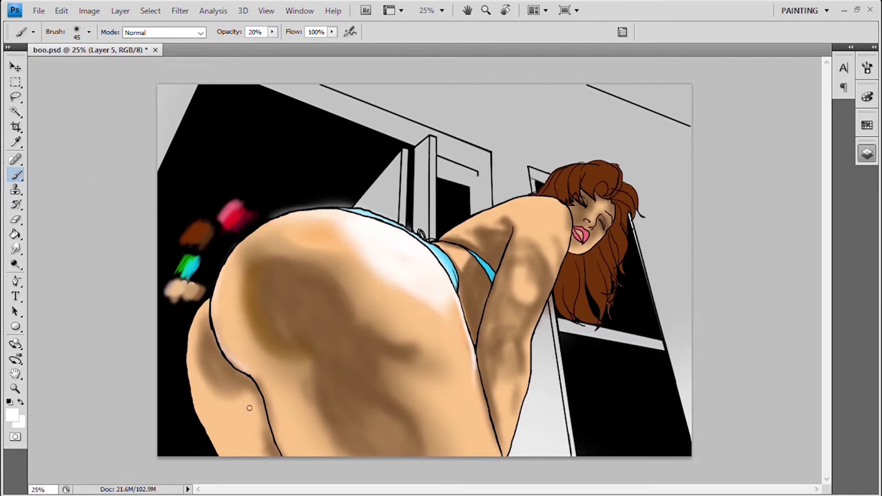
key(bracketright)
key(bracketright)
key(bracketright)
drag(204, 393, 248, 447)
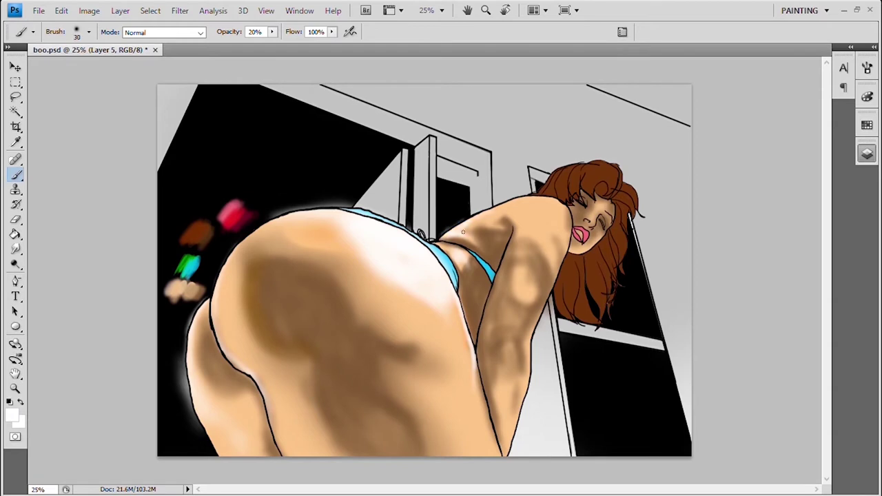
Highlight the shoulder, upper back and forearm with a 30px brush, then add a new layer
mouse_move(489, 214)
mouse_down()
mouse_move(544, 205)
mouse_move(522, 233)
mouse_move(571, 275)
mouse_up()
key(bracketleft)
key(bracketleft)
key(bracketleft)
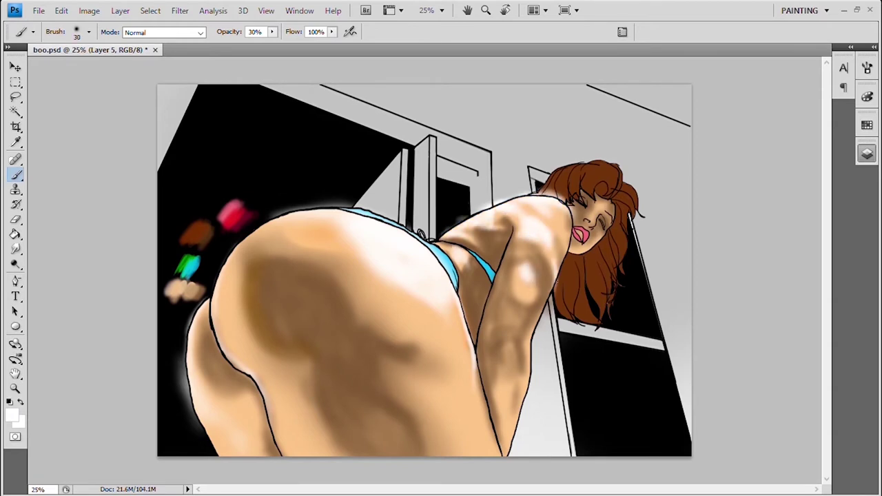
drag(514, 361, 512, 398)
drag(529, 341, 527, 390)
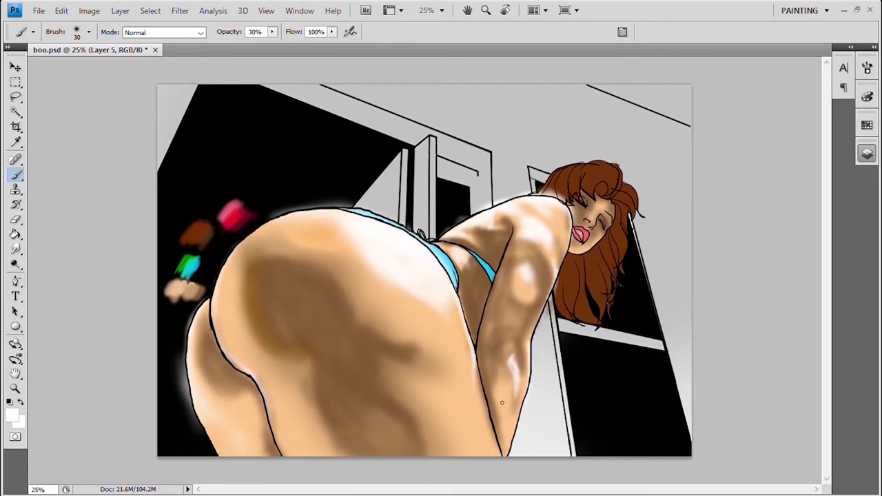
key(ctrl+shift+alt+n)
key(l)
drag(227, 181, 220, 185)
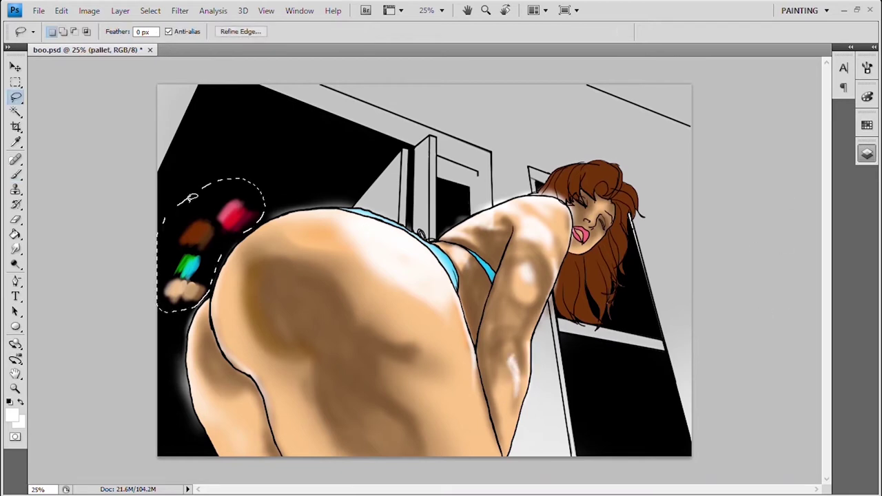
Sample a dark reddish-brown and paint darker shading across the lower buttock
key(ctrl+d)
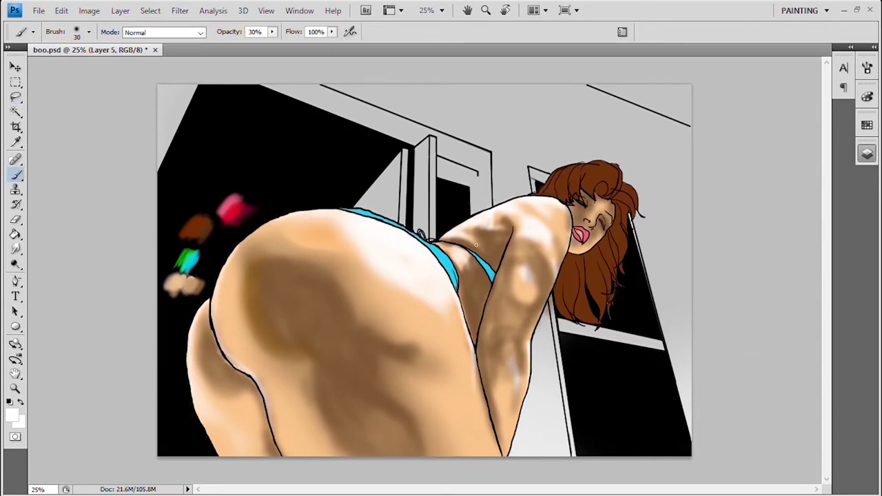
alt+click(180, 284)
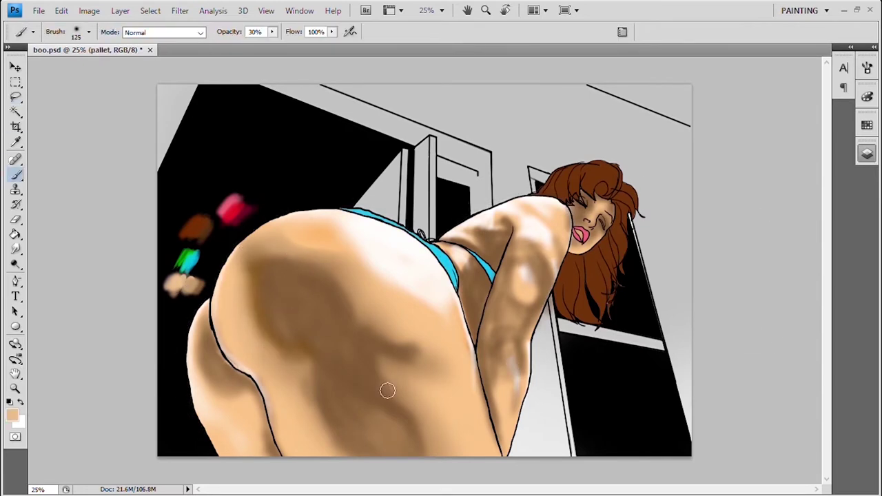
key(i)
click(241, 218)
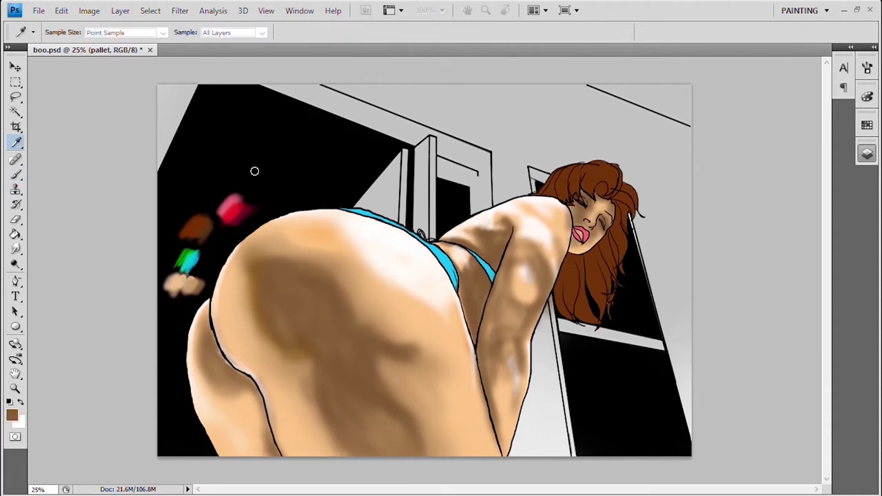
key(b)
drag(360, 311, 443, 464)
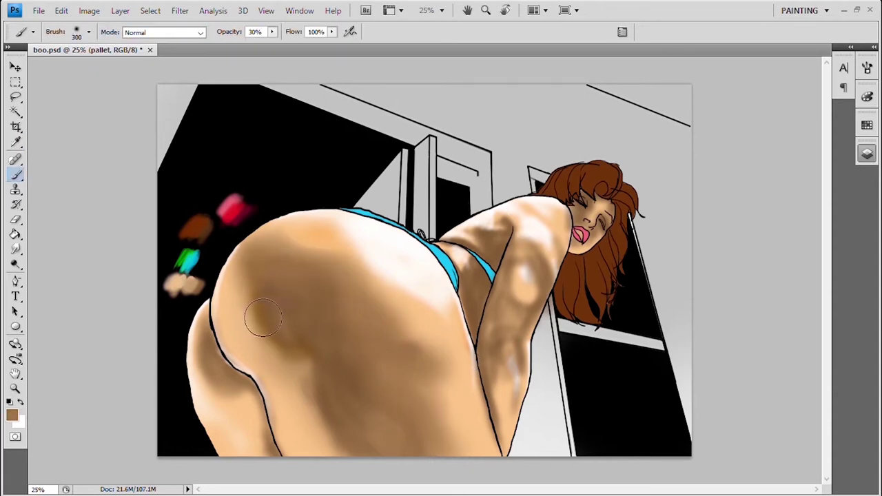
drag(330, 262, 310, 413)
Erase the highlight covering the buttock's right outline on Layer 5
key(bracketleft)
key(bracketleft)
key(bracketleft)
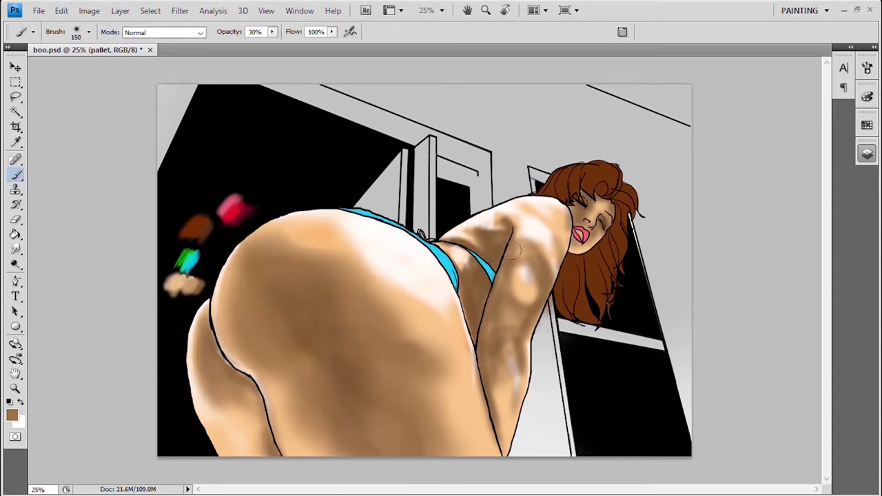
key(e)
key(alt+bracketleft)
drag(474, 368, 462, 334)
key(b)
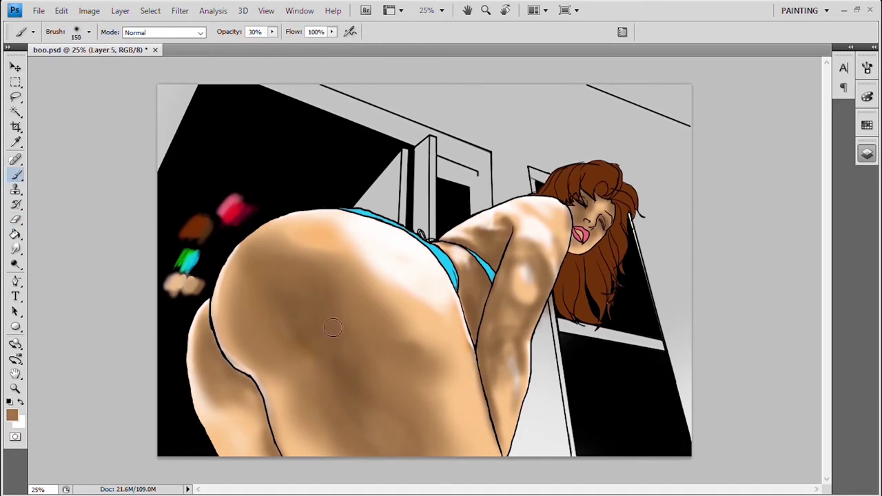
key(alt+bracketright)
Darken the buttock's left outline and paint broad brown shading across it
mouse_move(213, 332)
mouse_down()
mouse_move(238, 378)
mouse_move(262, 398)
mouse_move(279, 455)
mouse_up()
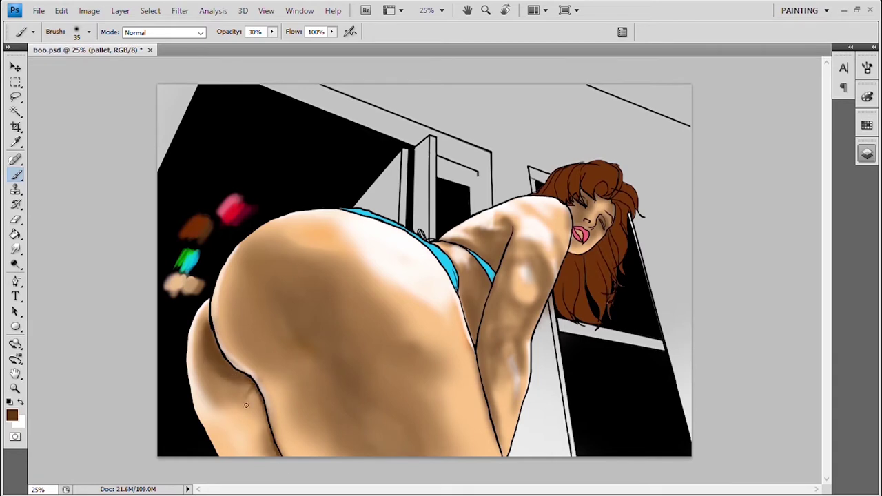
key(bracketright)
key(bracketright)
key(bracketright)
drag(248, 310, 386, 324)
drag(262, 330, 393, 358)
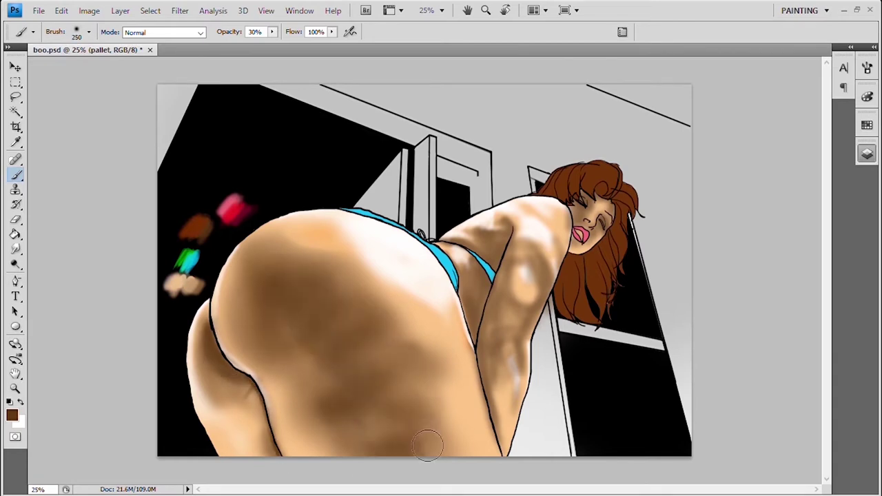
drag(323, 386, 440, 448)
Shade the upper arm and forearm with darker brown using smaller brushes
key(bracketleft)
key(bracketleft)
key(bracketleft)
mouse_move(476, 316)
mouse_down()
mouse_move(499, 241)
mouse_move(542, 277)
mouse_move(538, 324)
mouse_up()
key(bracketleft)
key(bracketleft)
key(bracketleft)
drag(500, 269, 513, 296)
drag(520, 248, 525, 400)
drag(494, 412, 504, 457)
drag(509, 267, 491, 362)
drag(499, 324, 513, 351)
key(bracketright)
Load the hair as a selection and paint darker brown inside it
key(w)
click(604, 250)
key(b)
mouse_move(604, 250)
mouse_down()
mouse_move(613, 260)
mouse_move(589, 284)
mouse_up()
key(bracketright)
key(bracketright)
key(bracketright)
key(bracketright)
key(bracketright)
key(bracketright)
key(4)
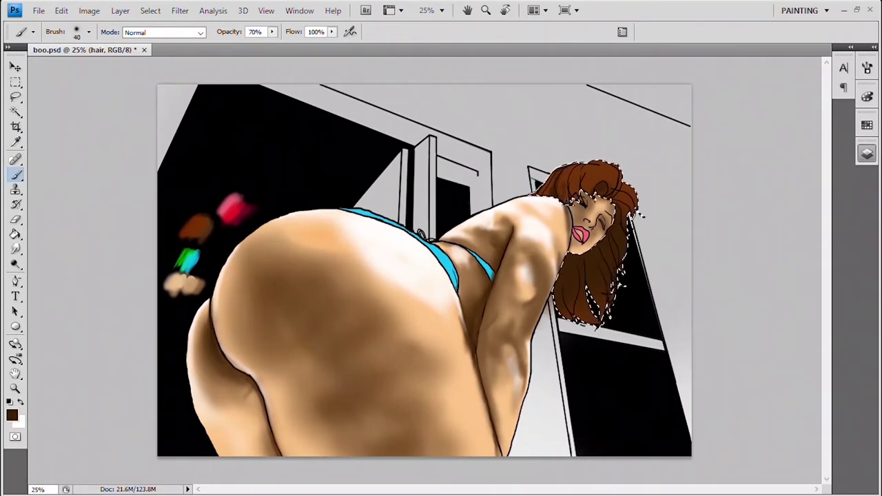
Brush deeper brown strokes into the hair beside the eye with an enlarged brush
key(bracketright)
key(bracketright)
key(bracketright)
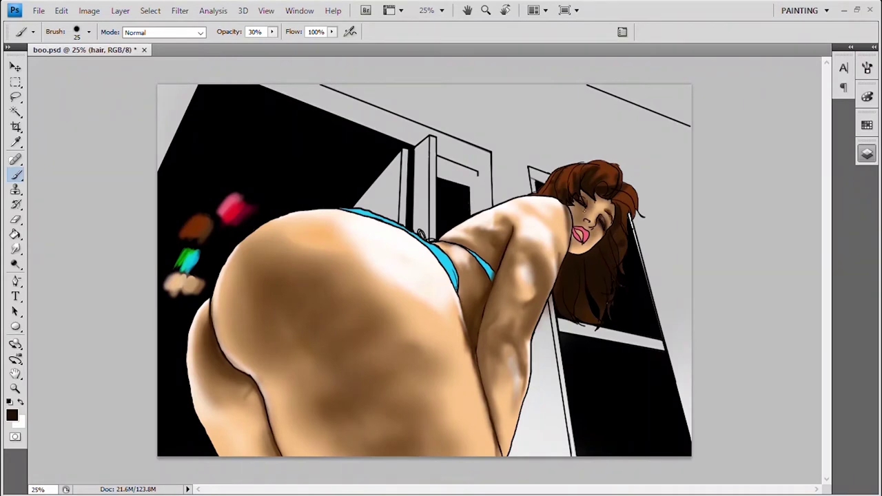
mouse_move(585, 197)
mouse_down()
mouse_move(601, 237)
mouse_move(596, 223)
mouse_up()
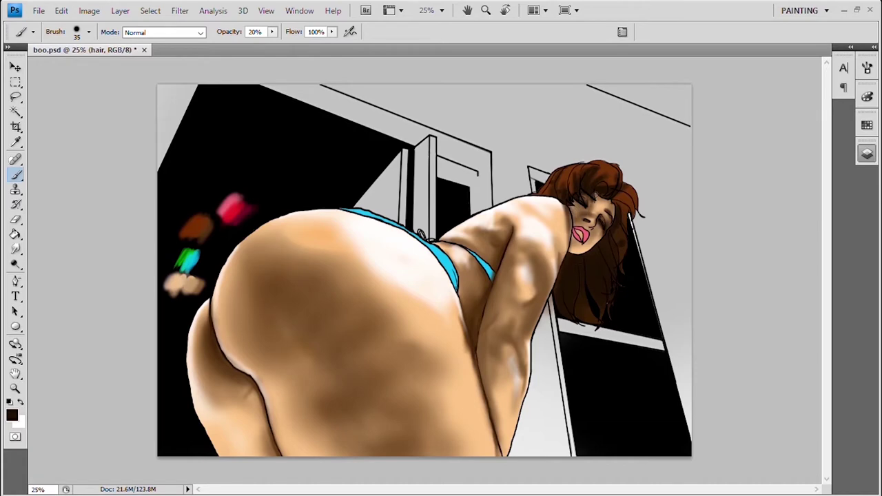
key(ctrl+plus)
key(ctrl+plus)
Shade around the eye, cheek, chin and jaw with soft brown strokes
alt+click(444, 207)
key(alt+])
key(bracketright)
drag(400, 248, 406, 230)
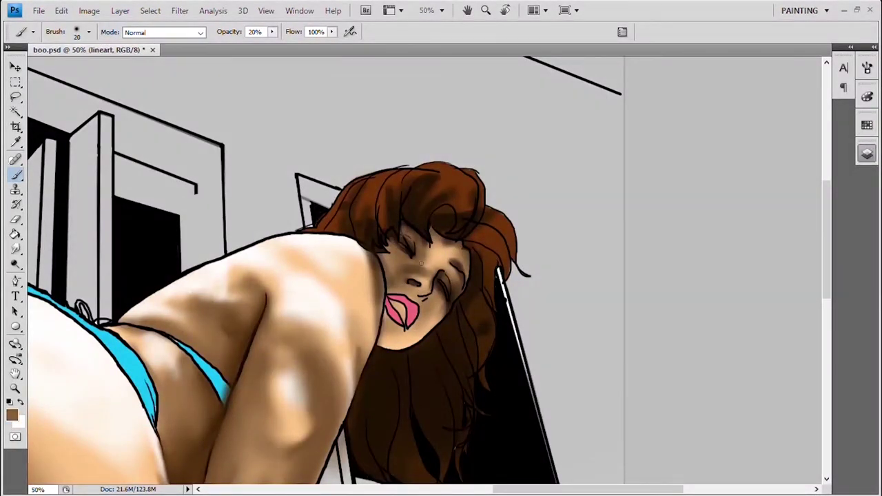
mouse_move(455, 265)
mouse_down()
mouse_move(441, 272)
mouse_move(452, 248)
mouse_up()
key(3)
drag(385, 330, 413, 341)
mouse_move(421, 296)
mouse_down()
mouse_move(448, 341)
mouse_move(427, 248)
mouse_move(385, 296)
mouse_up()
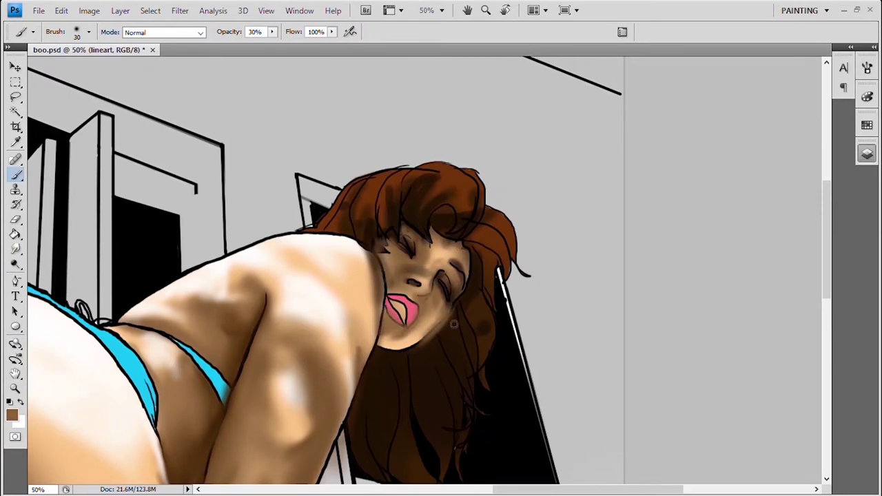
Lighten the skin below the lips with a light skin tone
key(e)
key(w)
key(e)
key(b)
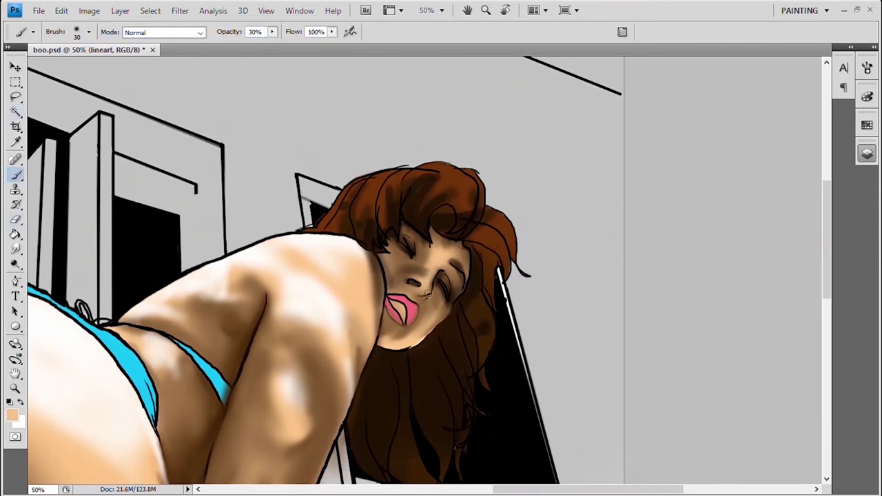
alt+click(399, 264)
drag(414, 334, 444, 310)
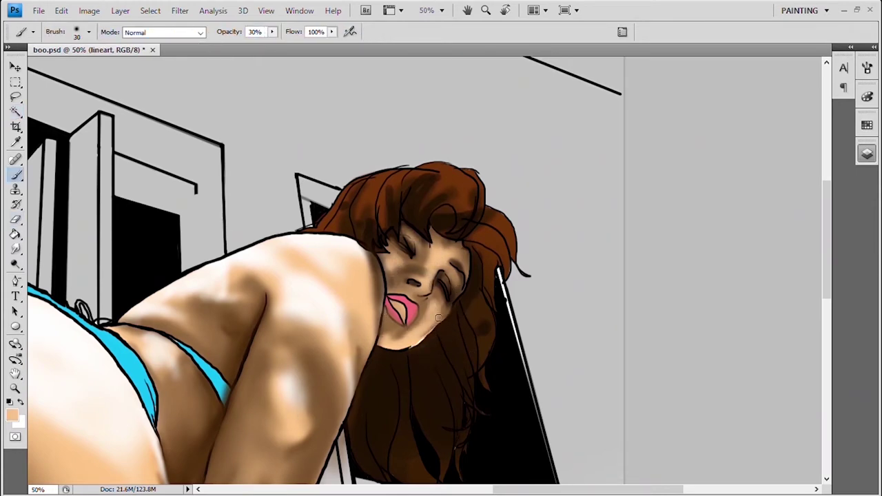
On Layer 7, darken the face shadows and the area near the right eye with sampled brown
key(alt+bracketright)
alt+click(465, 271)
key(1)
mouse_move(440, 252)
mouse_down()
mouse_move(455, 275)
mouse_move(413, 344)
mouse_up()
key(bracketright)
key(bracketright)
key(bracketright)
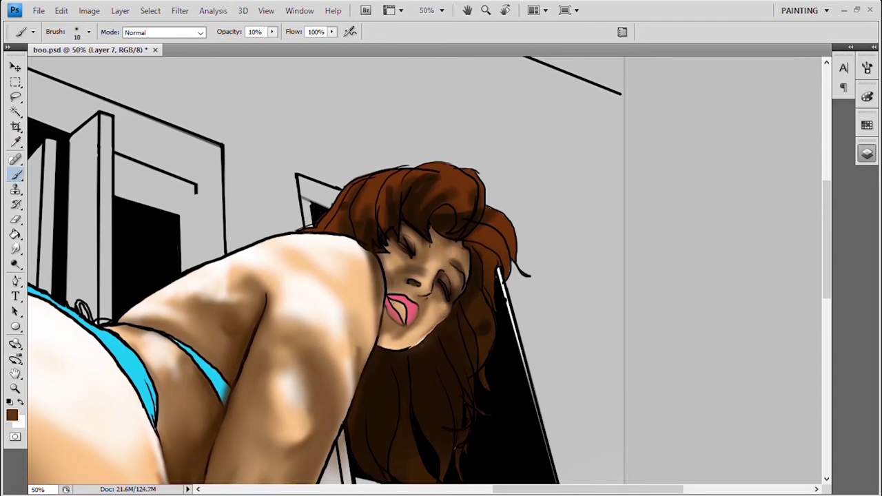
key(bracketright)
key(bracketright)
drag(428, 279, 444, 271)
Darken the hair below the chin with black at 60% opacity
alt+click(419, 278)
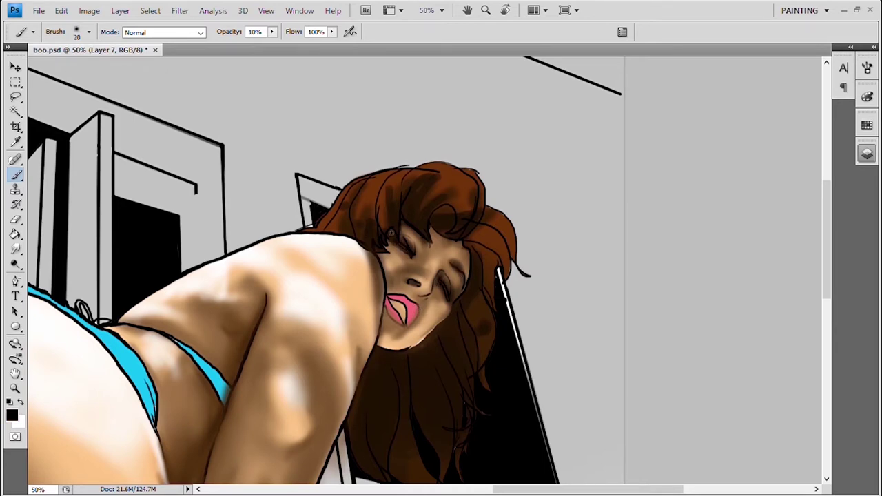
key(bracketright)
Darken the top and left side of the hair with dark strokes at 20% opacity
key(bracketright)
key(bracketright)
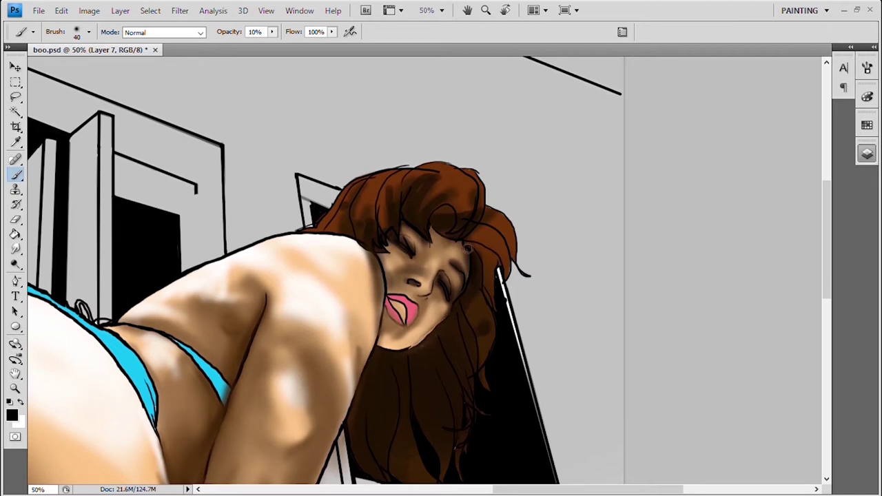
key(6)
mouse_move(447, 325)
mouse_down()
mouse_move(396, 355)
mouse_move(454, 413)
mouse_up()
mouse_move(403, 358)
mouse_down()
mouse_move(383, 355)
mouse_move(369, 413)
mouse_up()
key(alt+bracketleft)
key(alt+bracketright)
key(e)
key(alt+bracketleft)
key(bracketright)
key(bracketright)
key(bracketright)
key(3)
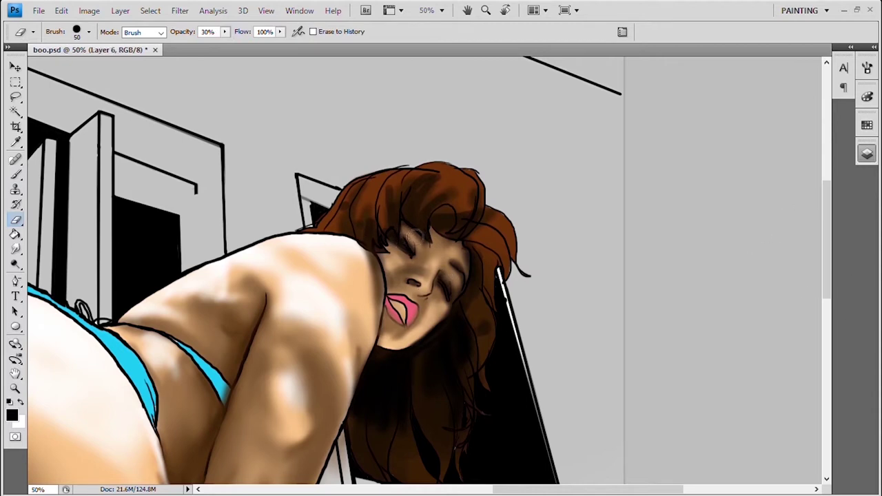
key(shift+bracketleft)
key(b)
key(alt+bracketleft)
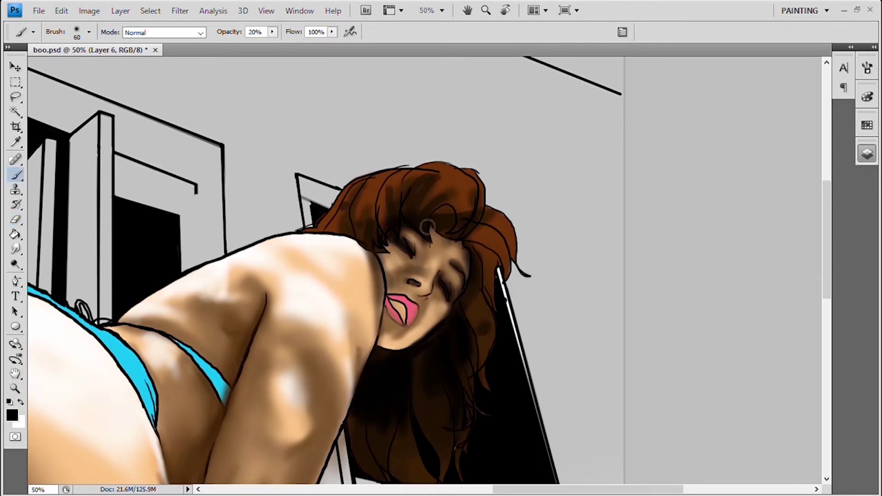
key(bracketleft)
key(bracketleft)
key(bracketleft)
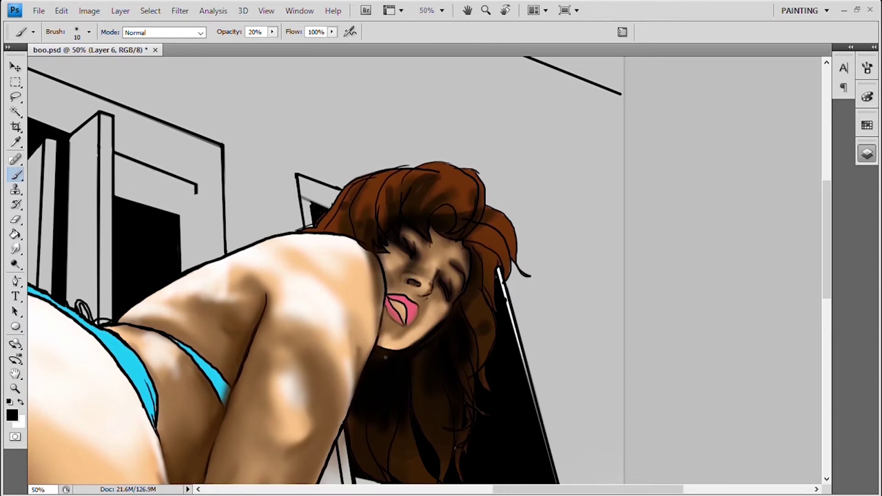
click(256, 32)
text(89)
key(bracketleft)
key(alt+bracketleft)
mouse_move(421, 182)
mouse_down()
mouse_move(397, 197)
mouse_move(448, 180)
mouse_up()
drag(410, 203, 448, 216)
key(2)
drag(383, 185, 358, 234)
mouse_move(354, 197)
mouse_down()
mouse_move(352, 227)
mouse_move(333, 226)
mouse_up()
Lighten along the shoulder edge with a skin tone at 10% opacity
key(bracketright)
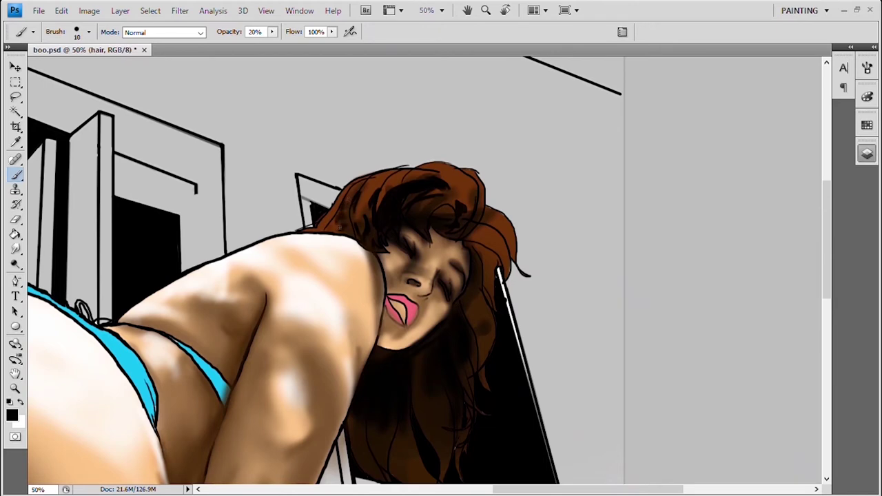
alt+click(350, 252)
key(bracketright)
key(bracketright)
key(bracketright)
alt+click(358, 274)
key(0)
key(1)
key(x)
mouse_move(372, 278)
mouse_down()
mouse_move(365, 244)
mouse_move(376, 344)
mouse_up()
Move the face higher in the view and pick a red for the lips
key(alt+bracketleft)
key(e)
key(x)
key(b)
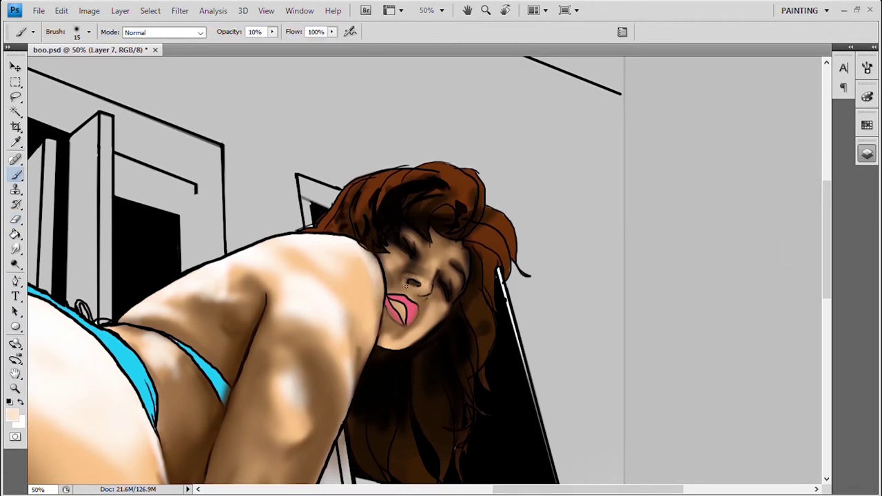
key(bracketright)
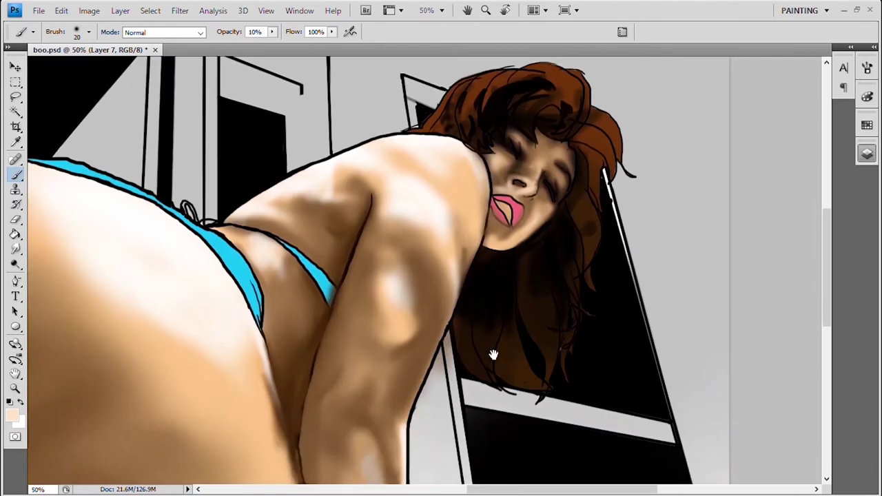
mouse_move(457, 284)
mouse_down()
mouse_move(170, 133)
mouse_move(206, 235)
mouse_up()
alt+click(169, 132)
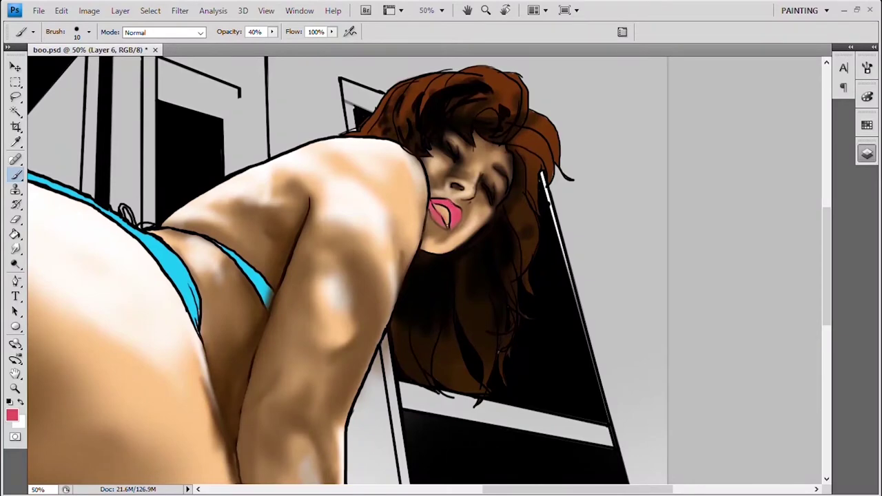
Outline the lips in dark red and darken the lower lip with crimson
drag(431, 215, 381, 232)
alt+click(398, 219)
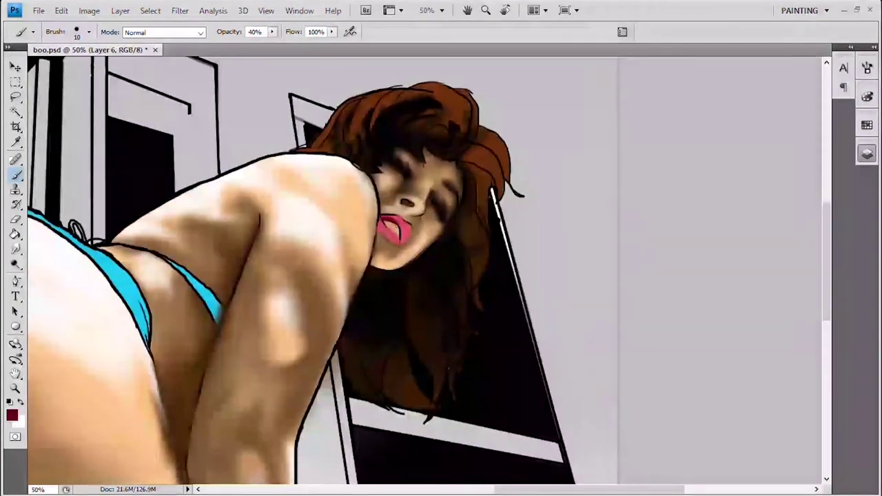
key(bracketleft)
key(ctrl+plus)
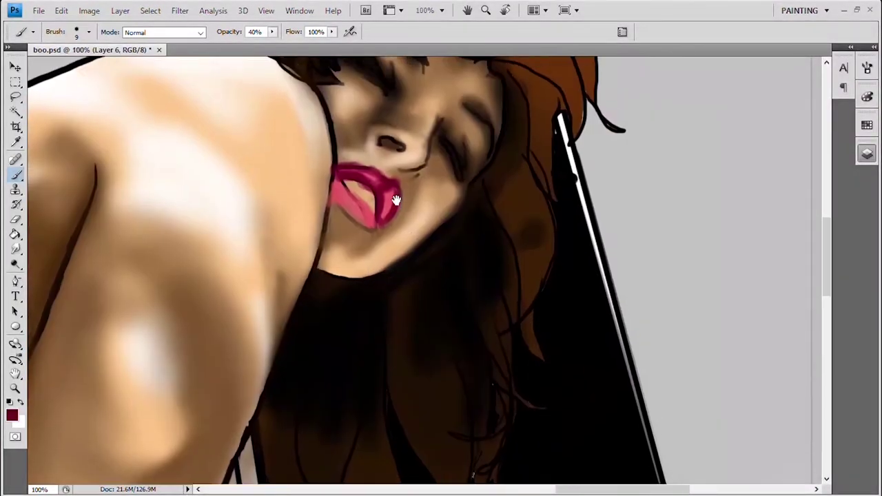
drag(348, 180, 379, 233)
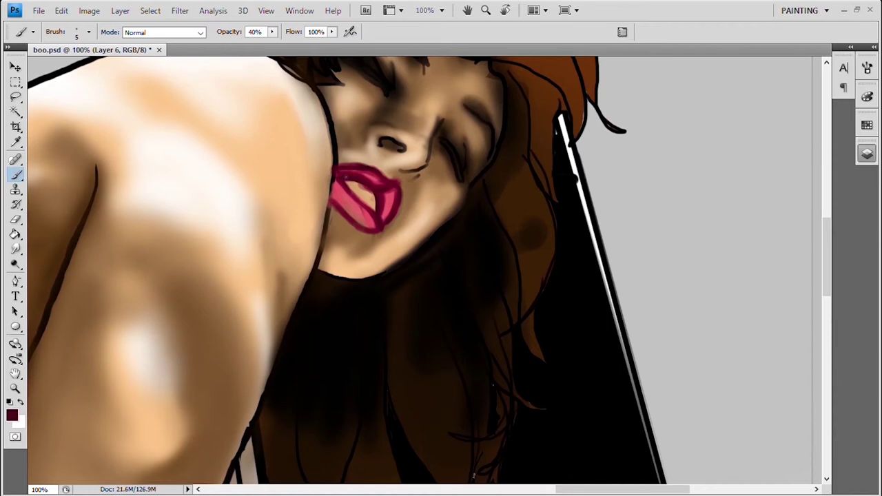
drag(383, 198, 392, 219)
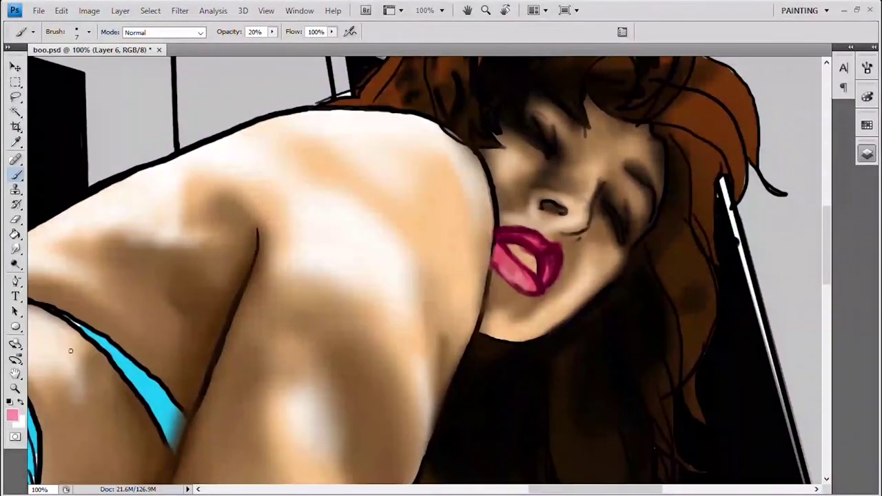
Paint white teeth and lip highlights, then deepen the lip red at 10% opacity
key(x)
drag(518, 249, 534, 266)
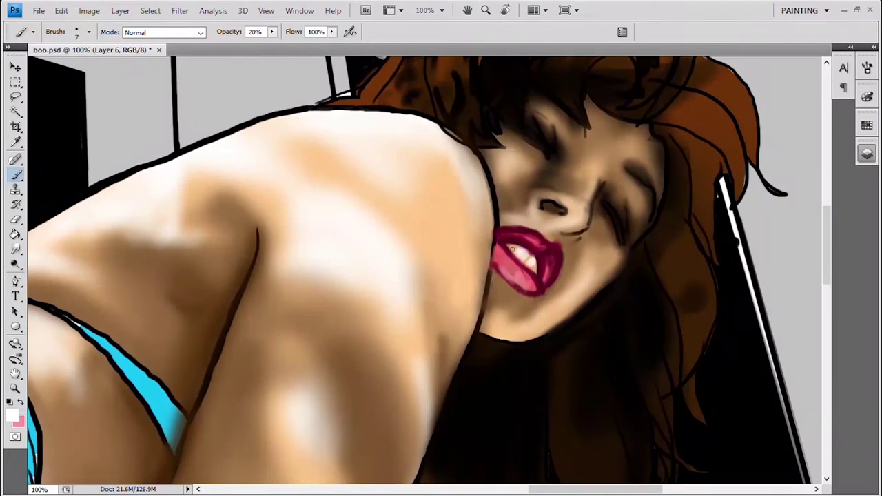
key(e)
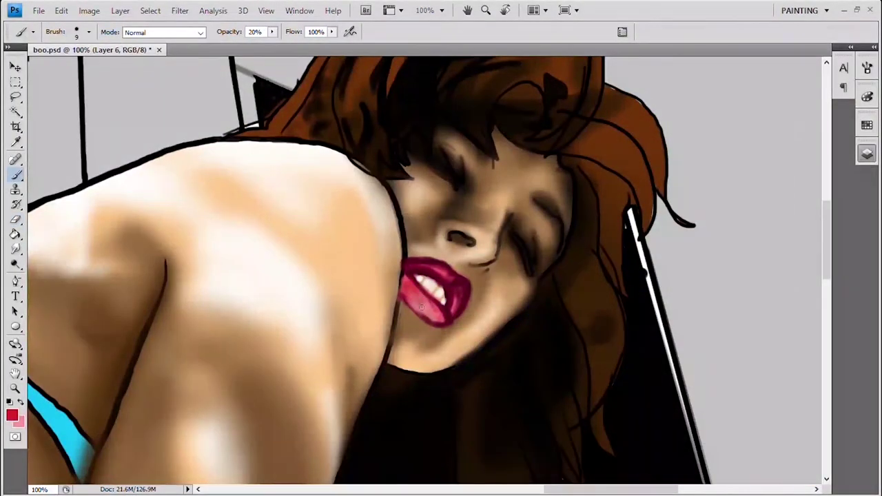
alt+click(438, 290)
key(1)
mouse_move(406, 276)
mouse_down()
mouse_move(408, 298)
mouse_move(450, 320)
mouse_up()
Paint purple eyeshadow on both eyes and a green touch on the left eye
click(867, 125)
click(759, 159)
key(])
drag(523, 238, 534, 269)
drag(451, 159, 468, 178)
click(772, 163)
key([)
key([)
key([)
drag(422, 154, 430, 161)
Darken the nose line in black at 10% opacity with a small brush
click(738, 138)
key([)
key([)
click(791, 192)
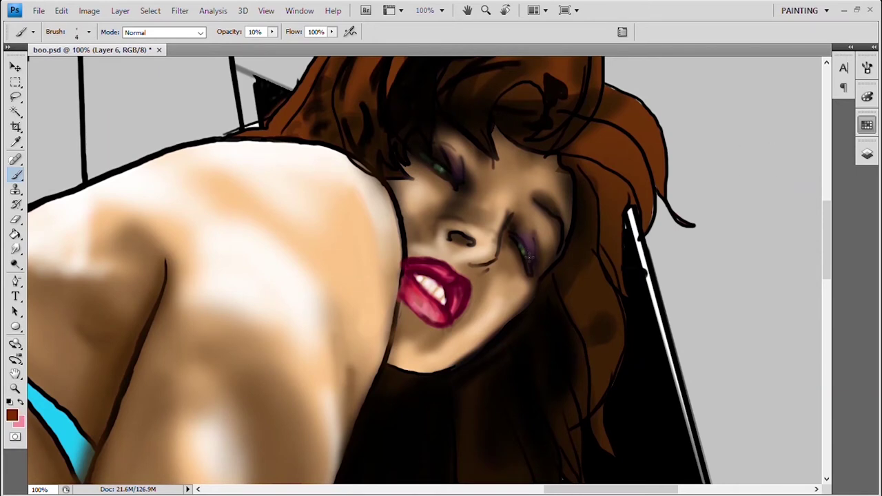
alt+click(528, 311)
drag(610, 214, 591, 180)
key(])
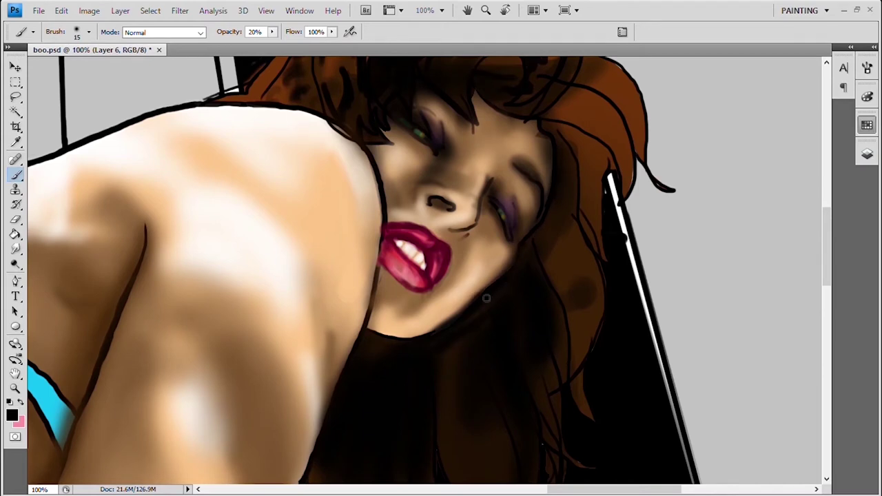
key(1)
key([)
key([)
drag(494, 191, 490, 173)
At 20% opacity, darken the nose-to-lip crease and the left and lower lip edges
key(2)
drag(482, 205, 449, 237)
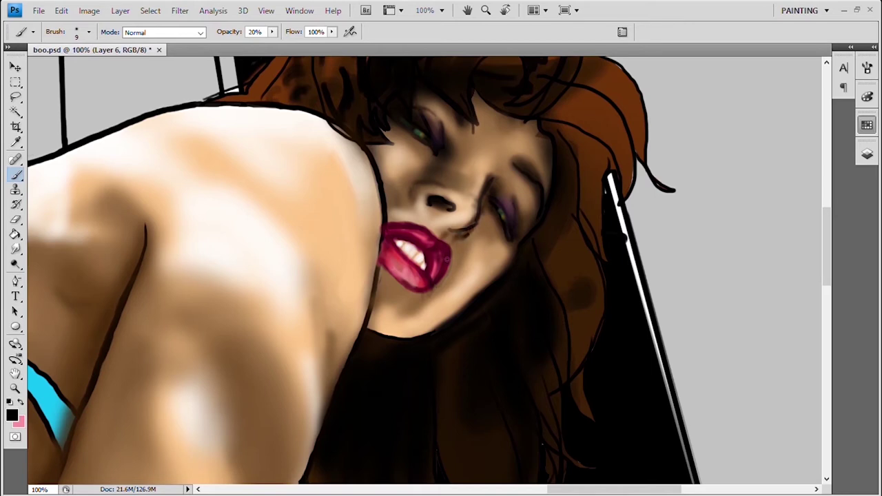
mouse_move(378, 242)
mouse_down()
mouse_move(391, 281)
mouse_move(406, 289)
mouse_up()
drag(558, 254, 522, 320)
Select the light background areas on the line art layer with Magic Wand and Lasso
key(e)
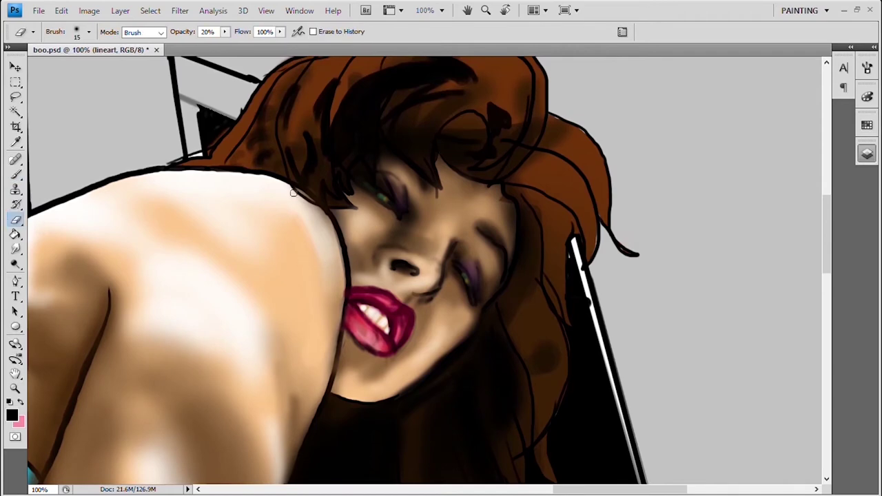
key(ctrl+minus)
key(ctrl+minus)
key(ctrl+minus)
key(ctrl+minus)
key(alt+bracketleft)
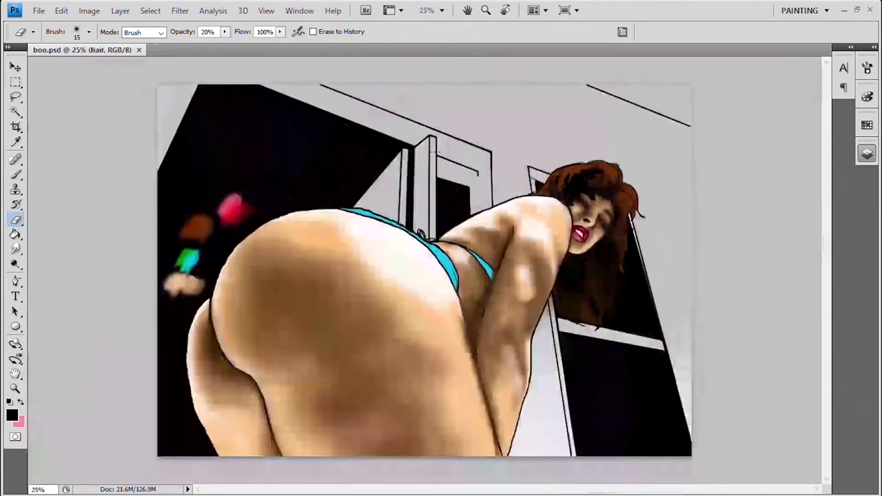
key(w)
key(b)
key(alt+bracketright)
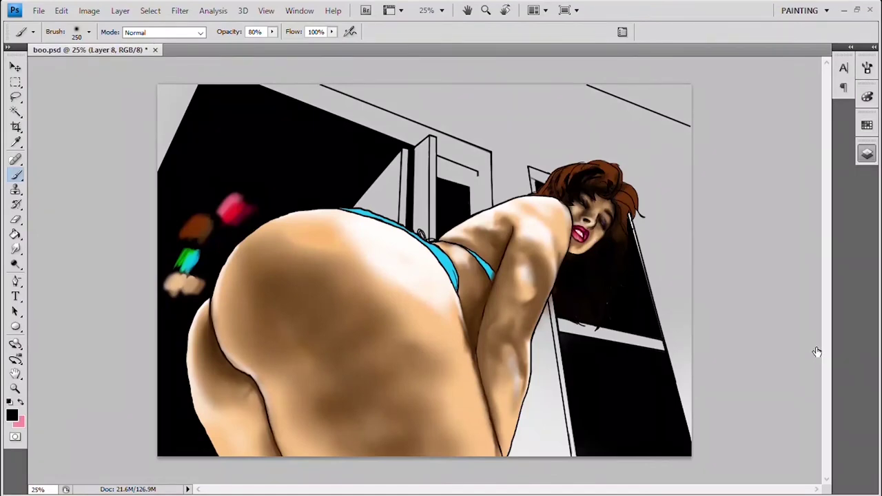
key(alt+bracketleft)
key(w)
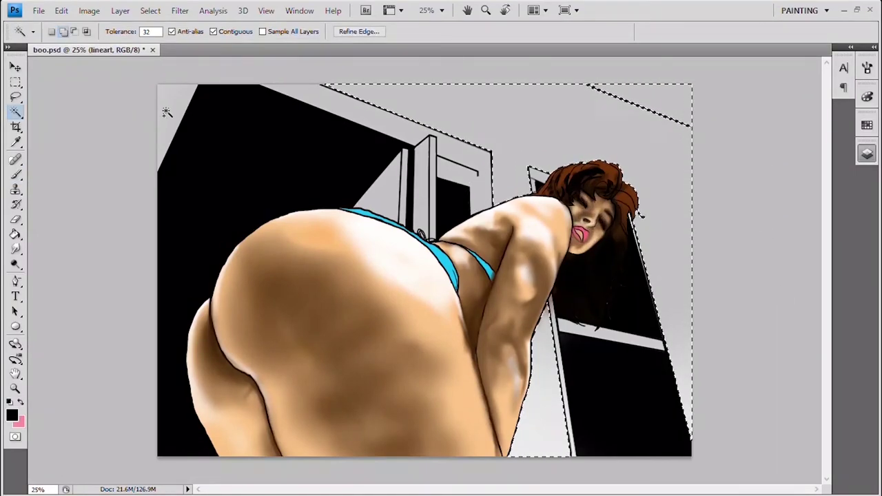
key(l)
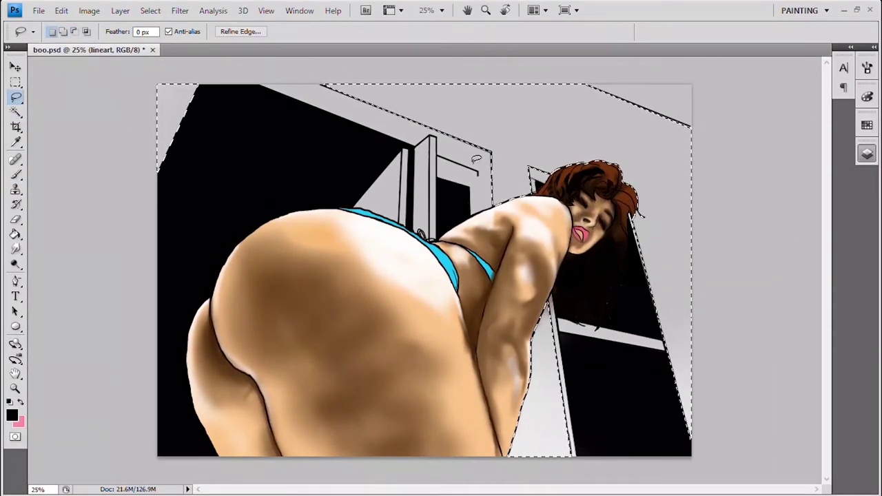
On the porch layer, brush light grey over the upper background and wall with a large brush
key(b)
key(alt+bracketright)
key(alt+bracketright)
key(0)
alt+click(642, 144)
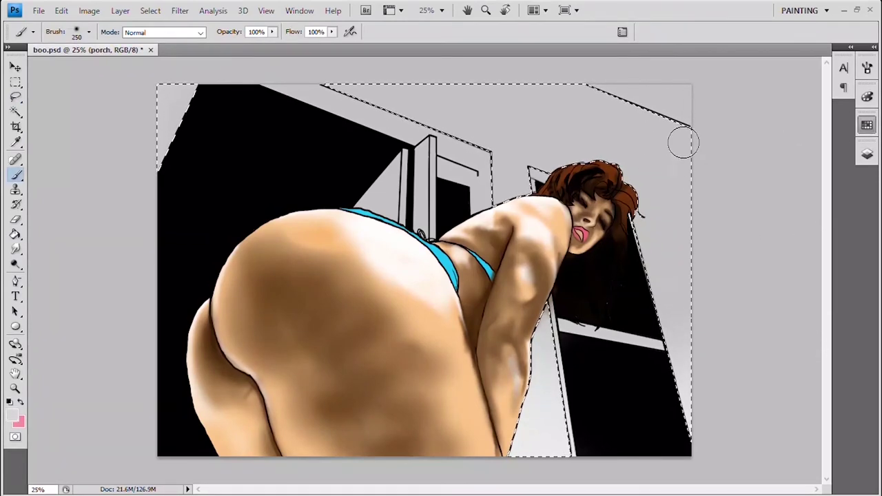
drag(641, 144, 731, 226)
drag(671, 124, 306, 158)
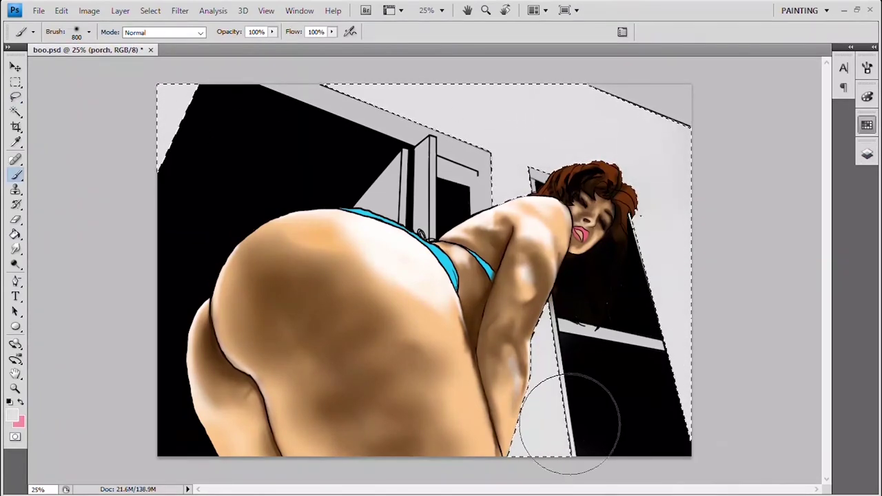
key(bracketleft)
key(bracketleft)
key(bracketleft)
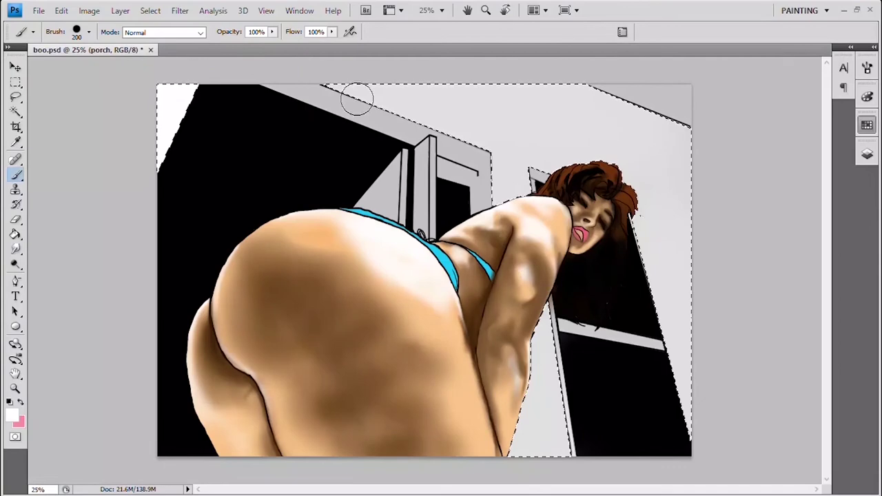
drag(354, 94, 540, 206)
Paint white into the gap between arm and door frame and on the wall by the door
alt+click(182, 136)
drag(541, 306, 540, 444)
key(bracketleft)
key(bracketleft)
key(bracketleft)
key(bracketright)
key(bracketright)
drag(529, 154, 425, 127)
key(bracketright)
key(bracketright)
key(bracketright)
Shade the top wall and the right wall beside the door with mid grey at 30% opacity
alt+click(516, 126)
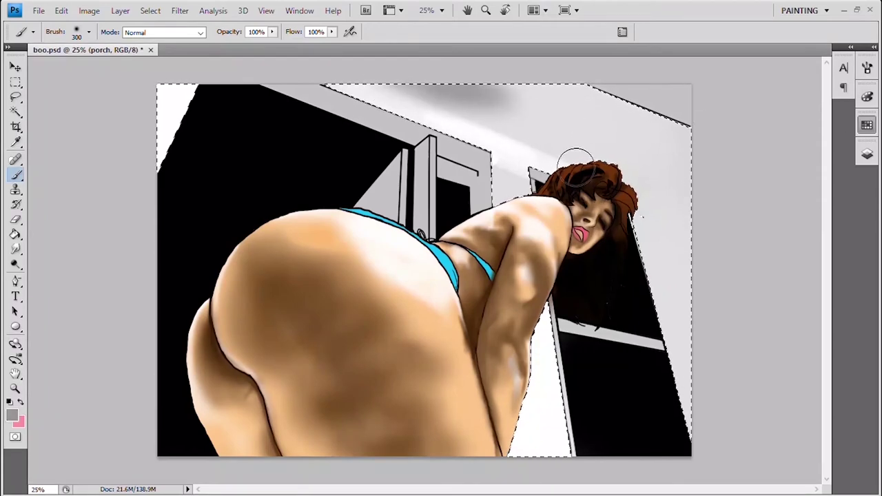
drag(571, 87, 619, 117)
key(3)
key(bracketleft)
key(bracketleft)
key(bracketleft)
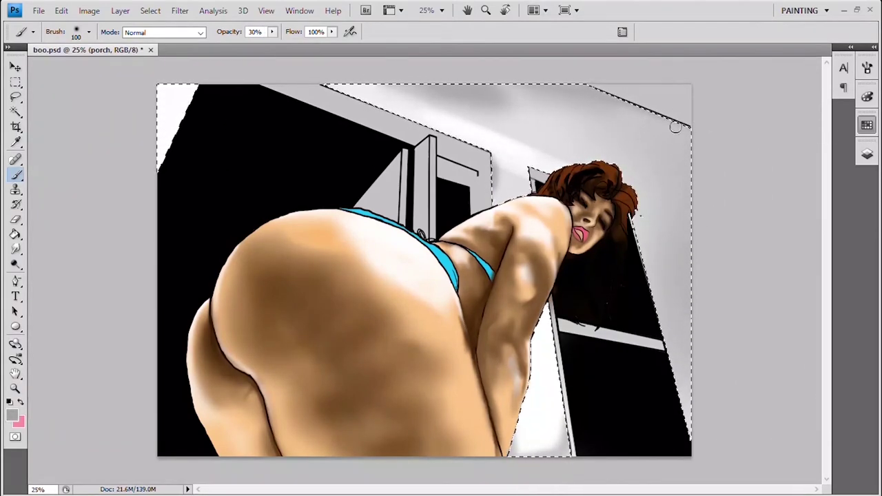
drag(627, 114, 414, 130)
drag(665, 155, 675, 324)
key(bracketright)
key(bracketright)
key(bracketright)
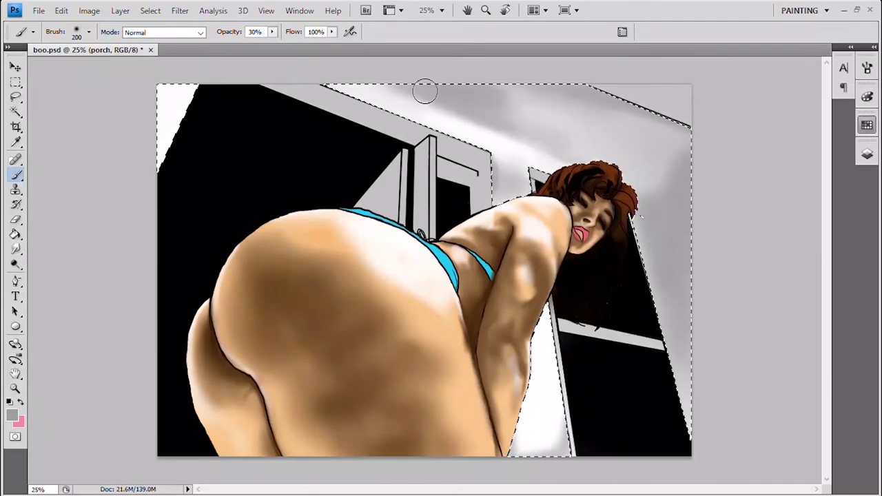
Add a thin white highlight near the right edge and clear the background selection
key(d)
key(x)
key(bracketleft)
key(bracketleft)
key(bracketleft)
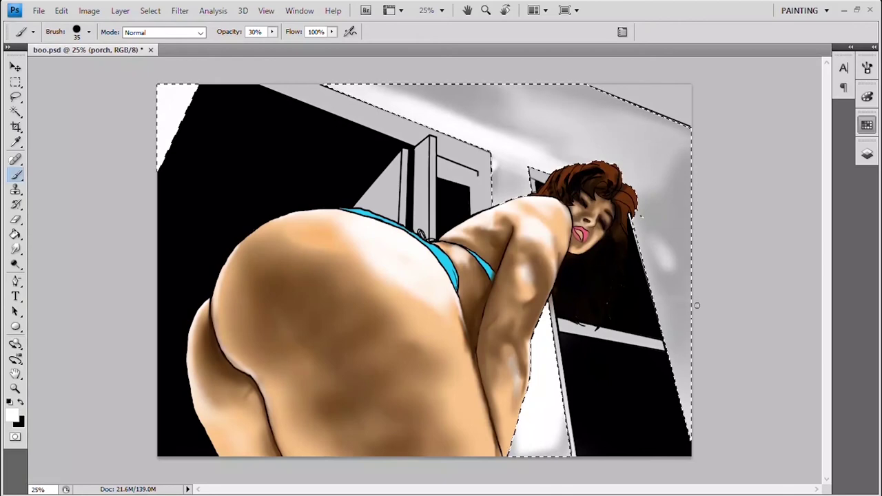
key(bracketleft)
key(bracketleft)
drag(657, 305, 691, 312)
key(ctrl+d)
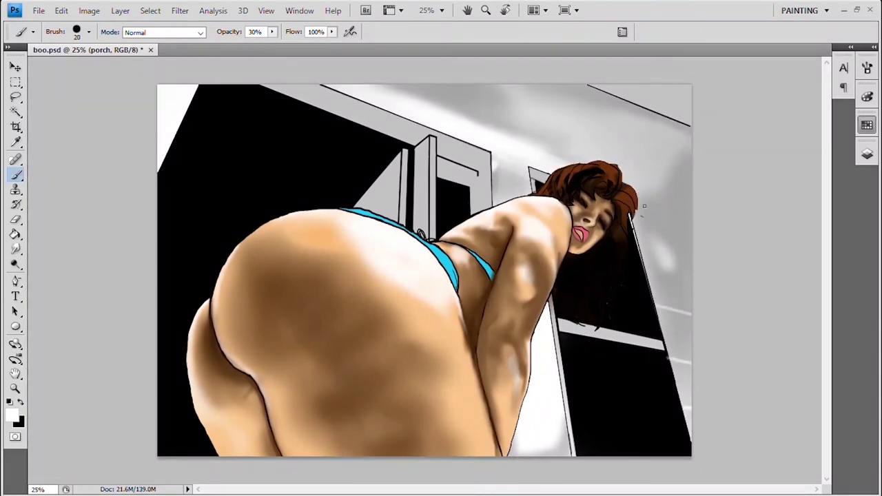
Magic-wand the door frame and white strip on the line art, then return to brushing the porch layer
key(e)
key(w)
click(430, 186)
key(alt+bracketleft)
key(b)
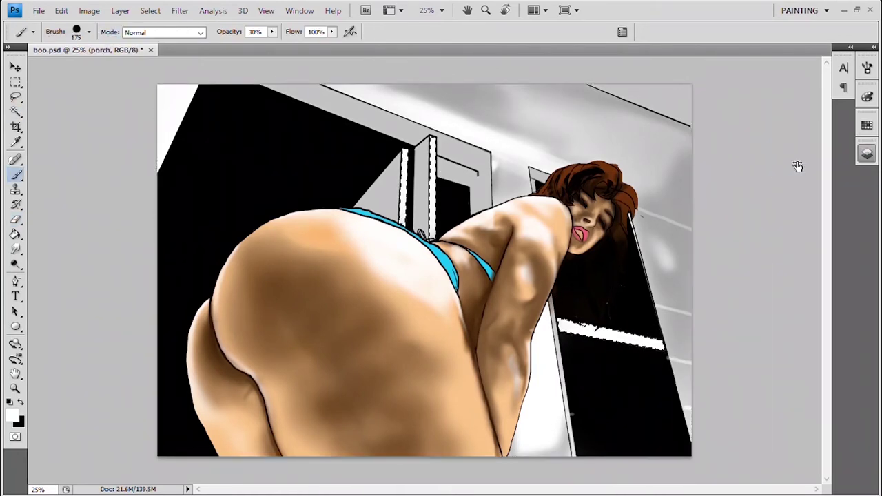
key(bracketleft)
key(bracketleft)
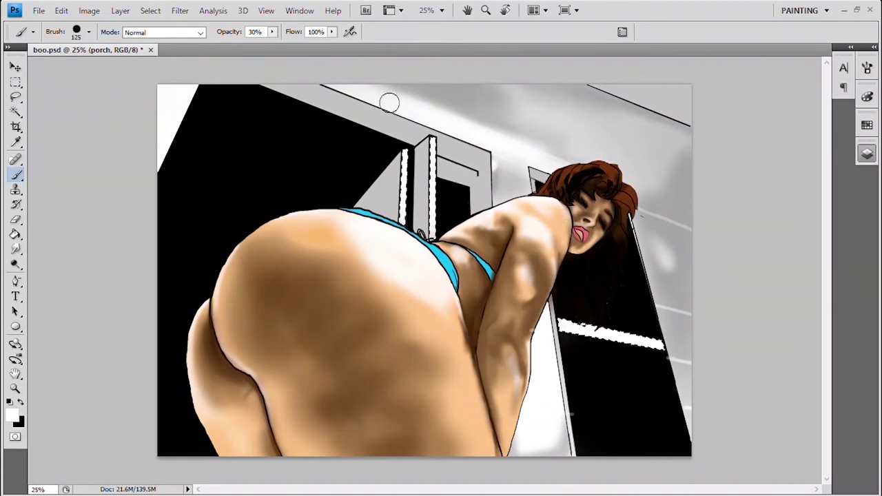
key(ctrl+d)
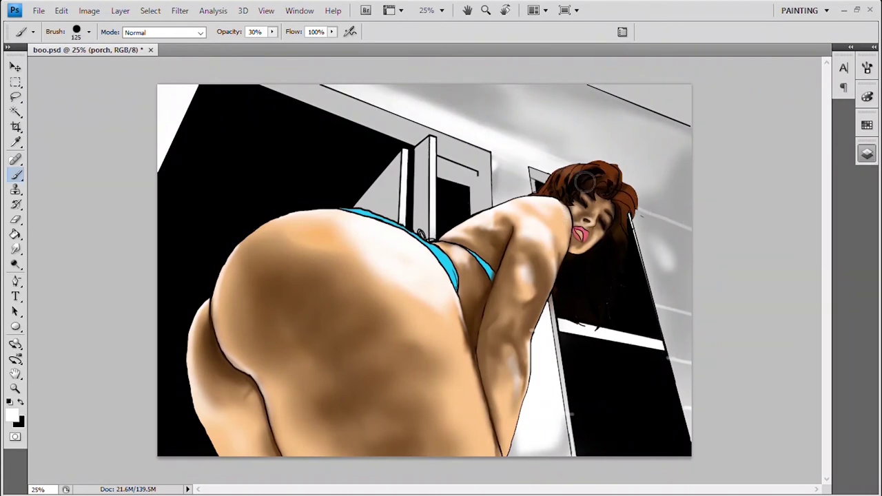
Add a white highlight beside the hair and lighten the top-left wall, door interior and left wall
drag(686, 225, 641, 206)
key(bracketleft)
key(bracketleft)
key(bracketleft)
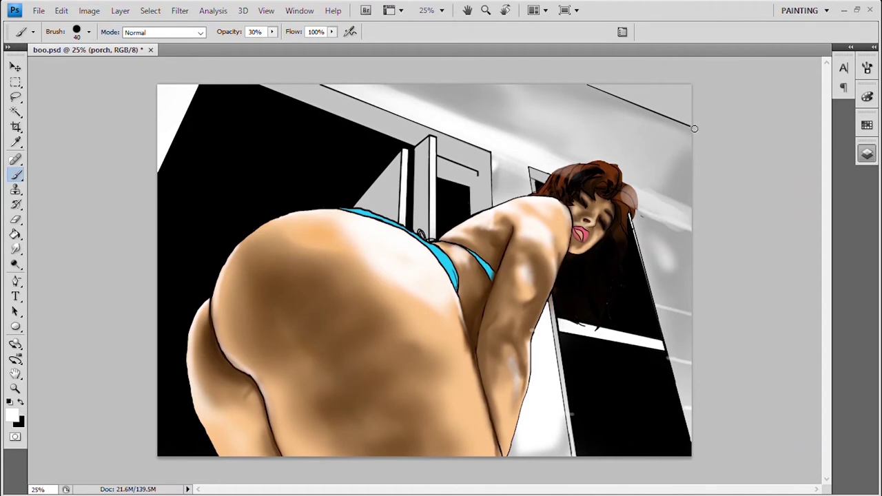
drag(171, 142, 161, 173)
key(bracketleft)
key(bracketleft)
key(bracketleft)
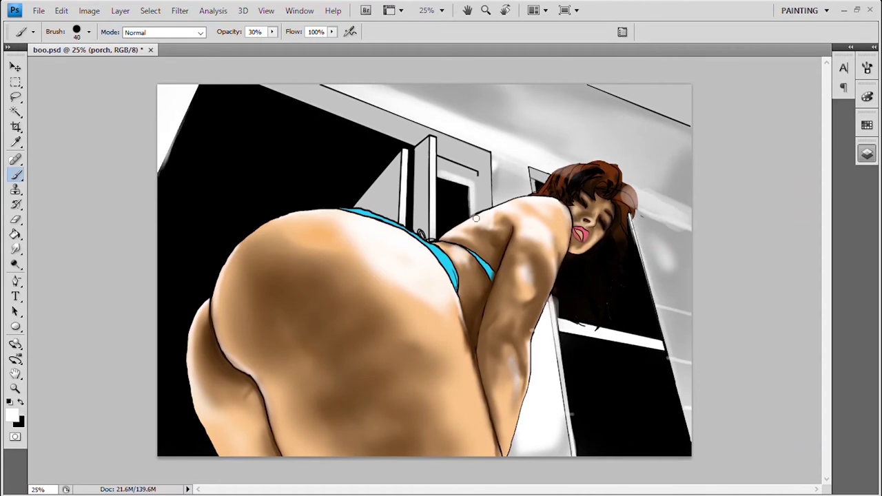
key(bracketright)
key(bracketright)
key(bracketright)
mouse_move(406, 159)
mouse_down()
mouse_move(227, 93)
mouse_move(414, 159)
mouse_move(407, 241)
mouse_up()
drag(448, 206, 480, 159)
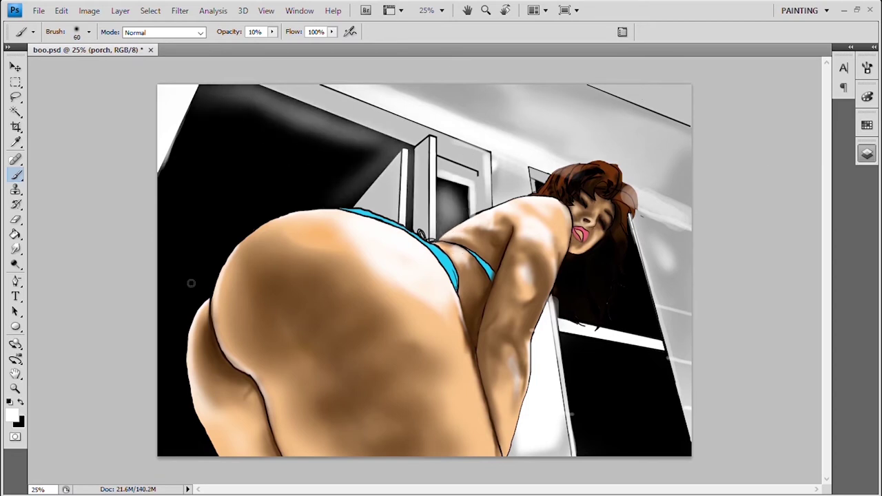
drag(191, 283, 185, 444)
drag(189, 376, 186, 447)
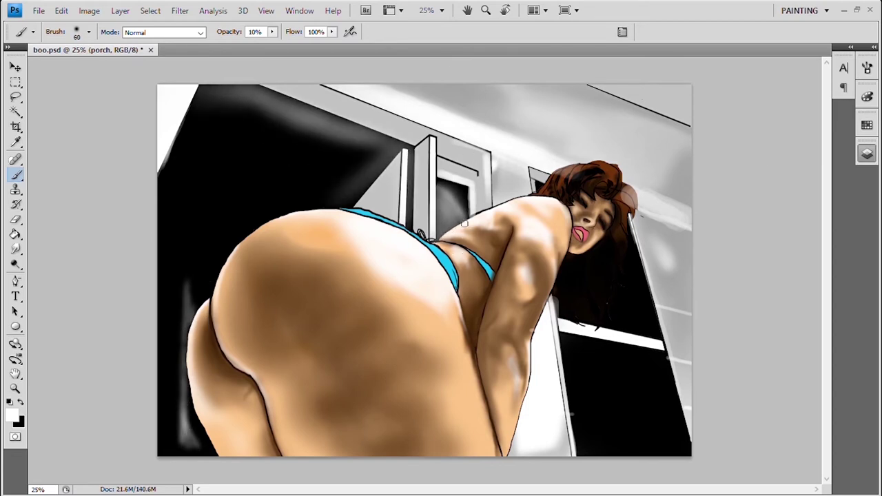
Lighten the top-left black wall and wall under the hair, streaking light lines below the hair and door window
key(bracketright)
key(bracketright)
key(bracketright)
drag(408, 145, 344, 227)
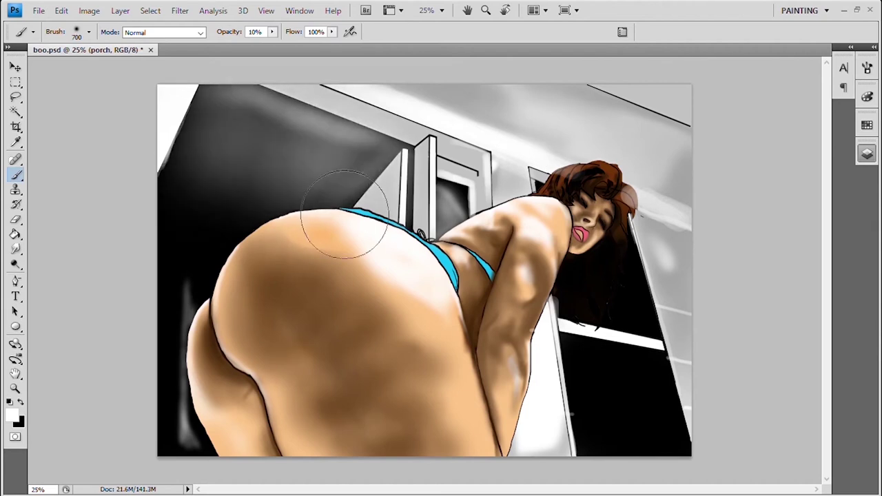
key(bracketleft)
key(bracketleft)
key(bracketleft)
mouse_move(640, 262)
mouse_down()
mouse_move(629, 350)
mouse_move(641, 352)
mouse_up()
key(bracketleft)
key(bracketleft)
key(bracketleft)
drag(586, 296, 586, 320)
mouse_move(628, 265)
mouse_down()
mouse_move(627, 334)
mouse_move(639, 276)
mouse_up()
drag(449, 195, 462, 229)
Streak light vertical and horizontal lines across the bottom-right wall and lower left
drag(603, 363, 609, 449)
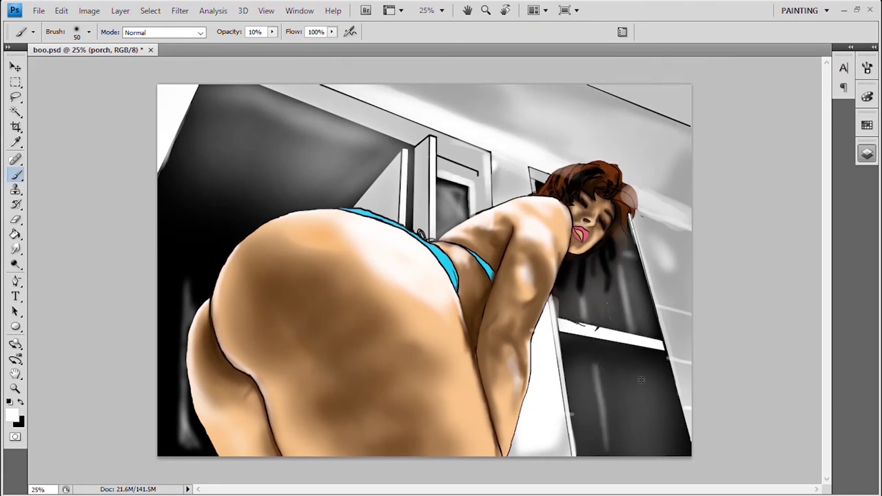
drag(638, 372, 655, 453)
drag(666, 359, 683, 453)
key(bracketleft)
drag(567, 360, 585, 357)
drag(573, 413, 669, 421)
key(bracketright)
mouse_move(186, 421)
mouse_down()
mouse_move(188, 451)
mouse_move(184, 402)
mouse_up()
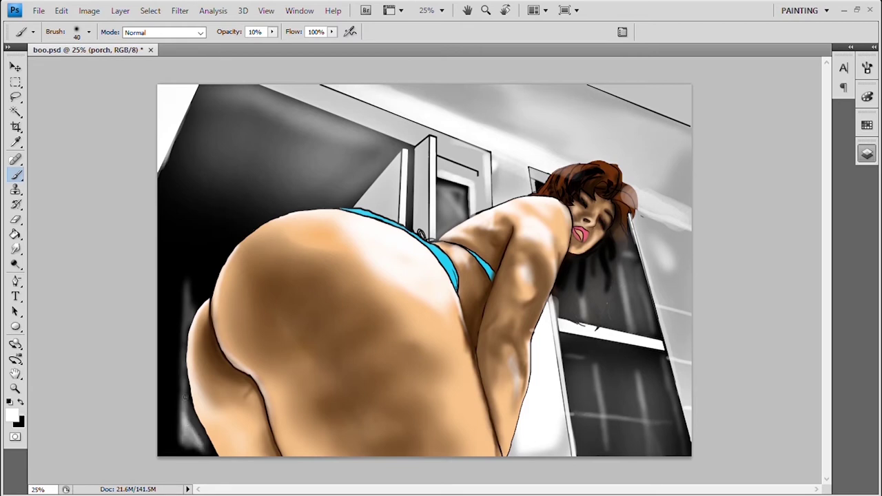
Paint a grey streak under the ceiling line and darken the upper-right ceiling with grey
click(867, 124)
click(775, 148)
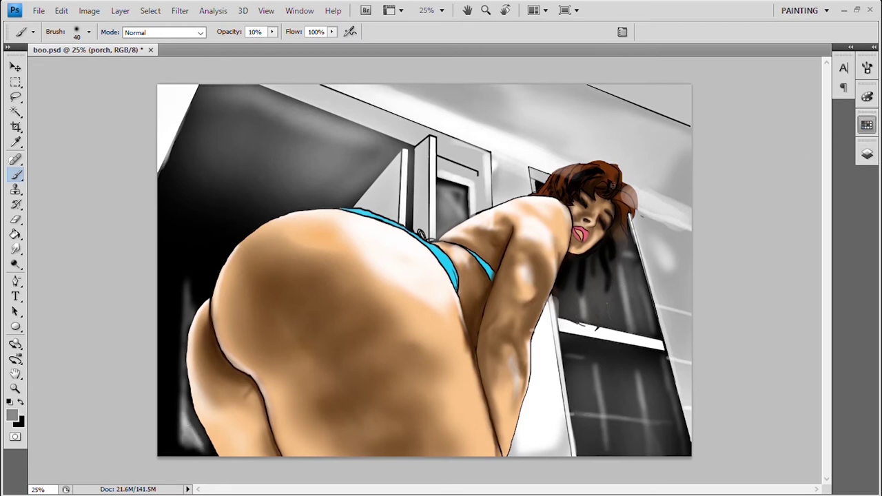
mouse_move(537, 141)
mouse_down()
mouse_move(482, 110)
mouse_move(682, 133)
mouse_up()
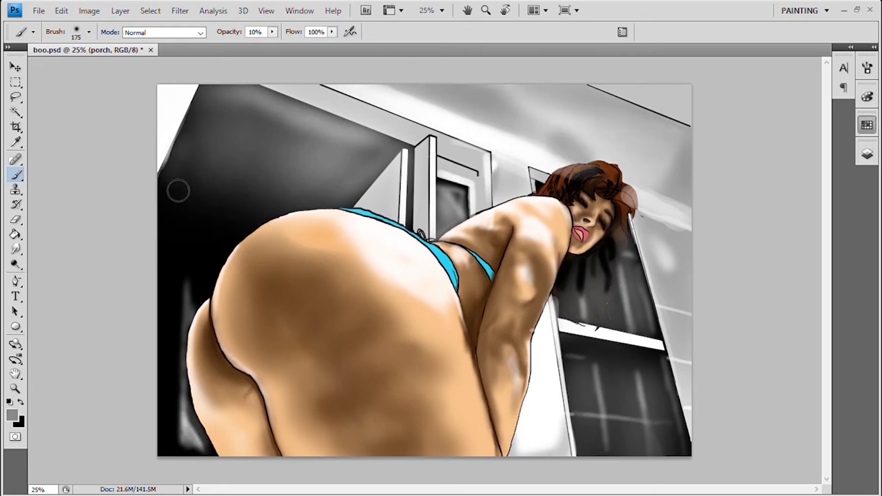
key(bracketright)
key(bracketright)
key(bracketleft)
key(bracketleft)
key(bracketleft)
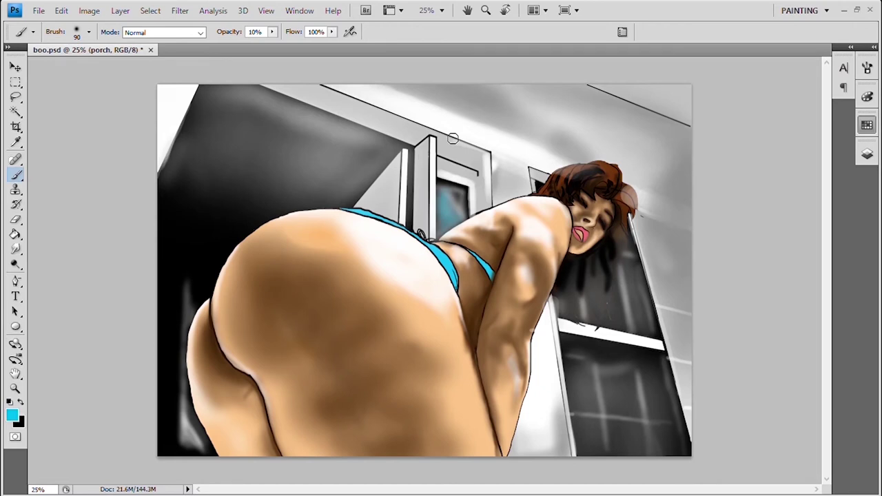
alt+click(378, 92)
key(bracketright)
key(bracketright)
key(bracketright)
mouse_move(468, 88)
mouse_down()
mouse_move(520, 103)
mouse_move(676, 186)
mouse_move(668, 206)
mouse_up()
Darken the ceiling above the door in deeper grey, then shade the top-right ceiling lighter grey at 40%
alt+click(527, 129)
key(bracketleft)
key(bracketleft)
key(bracketleft)
mouse_move(455, 106)
mouse_down()
mouse_move(486, 93)
mouse_move(411, 99)
mouse_up()
drag(412, 149, 476, 165)
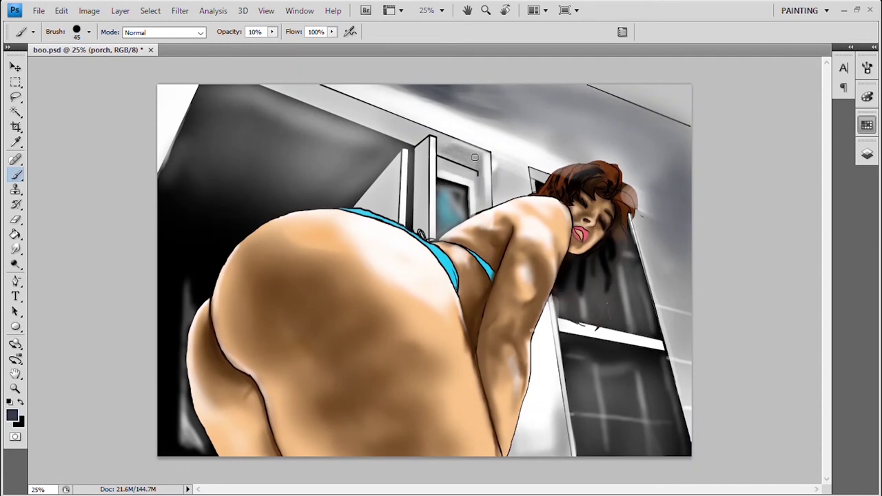
drag(428, 144, 290, 90)
key(bracketleft)
alt+click(661, 124)
key(4)
key(bracketright)
key(bracketright)
key(bracketright)
drag(700, 132, 599, 93)
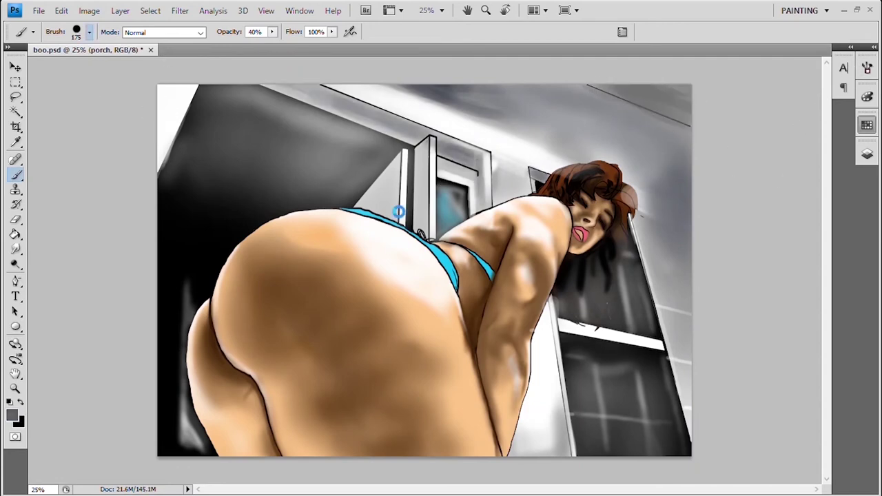
Lasso the top-right corner triangle on the lineart layer and ready the Brush to fill it
key(alt+bracketright)
key(l)
mouse_move(584, 82)
mouse_down()
mouse_move(694, 130)
mouse_move(699, 193)
mouse_up()
key(alt+bracketleft)
key(b)
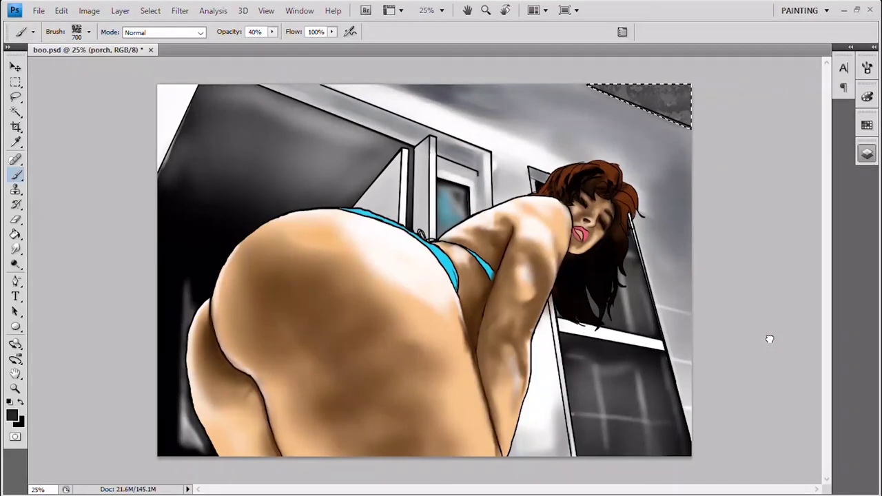
Merge the porch layer down, deselect, and paint sampled blue over the bikini's green tint
key(ctrl+e)
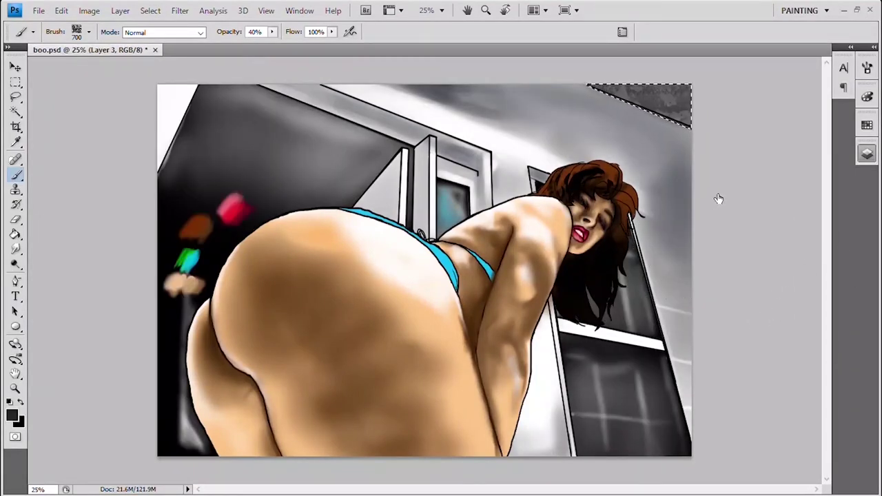
key(ctrl+d)
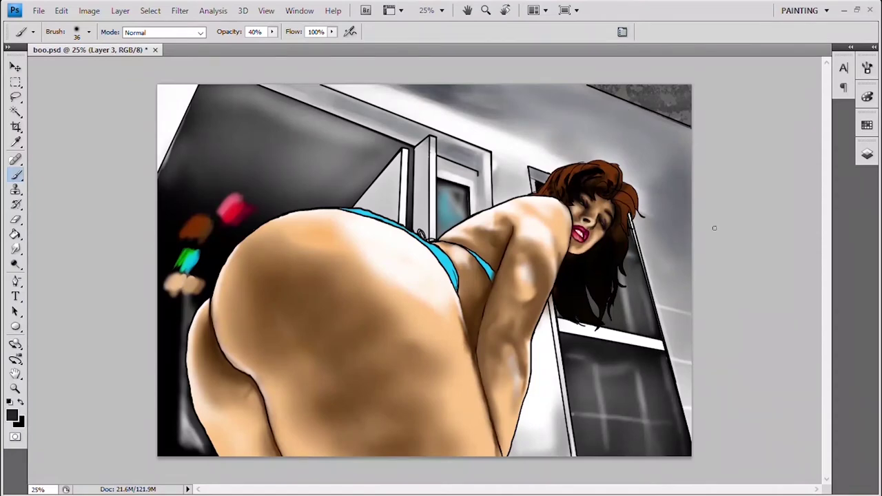
alt+click(191, 255)
key(ctrl+plus)
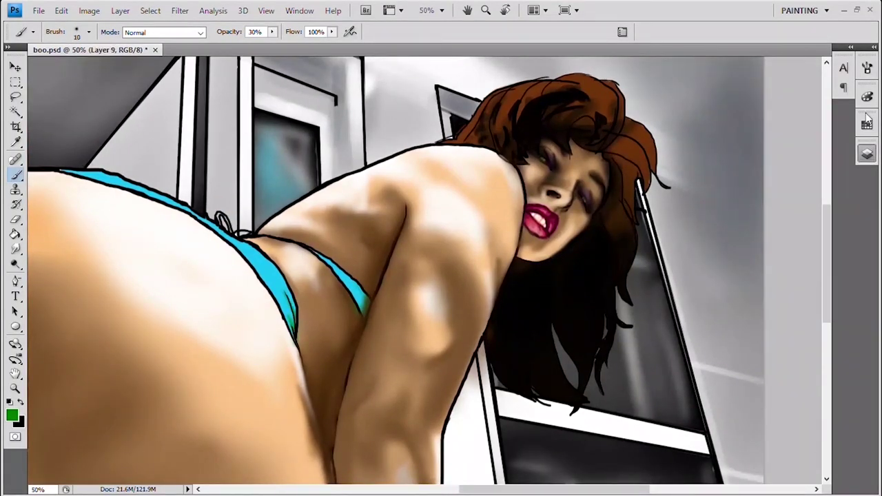
mouse_move(370, 306)
mouse_down()
mouse_move(289, 323)
mouse_move(275, 275)
mouse_up()
Brighten the bikini's top edge with a sampled pale cyan, then zoom back out
alt+click(275, 276)
alt+click(163, 207)
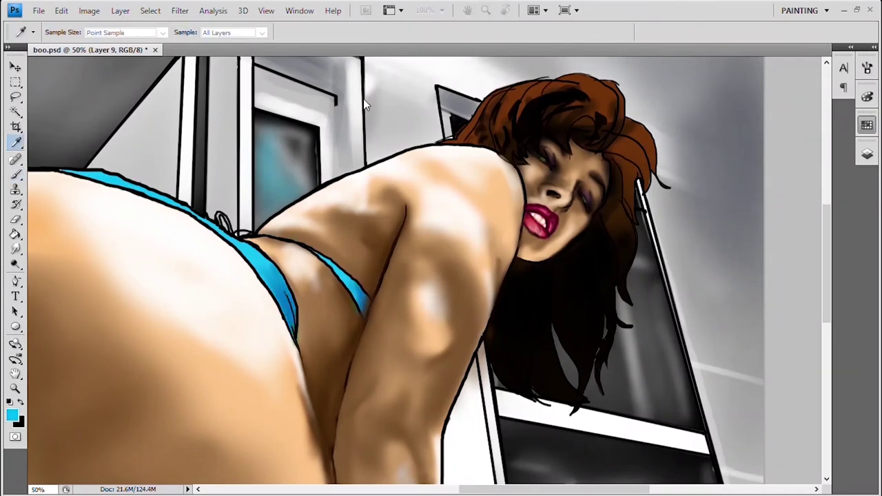
drag(130, 186, 236, 256)
key(bracketleft)
key(bracketleft)
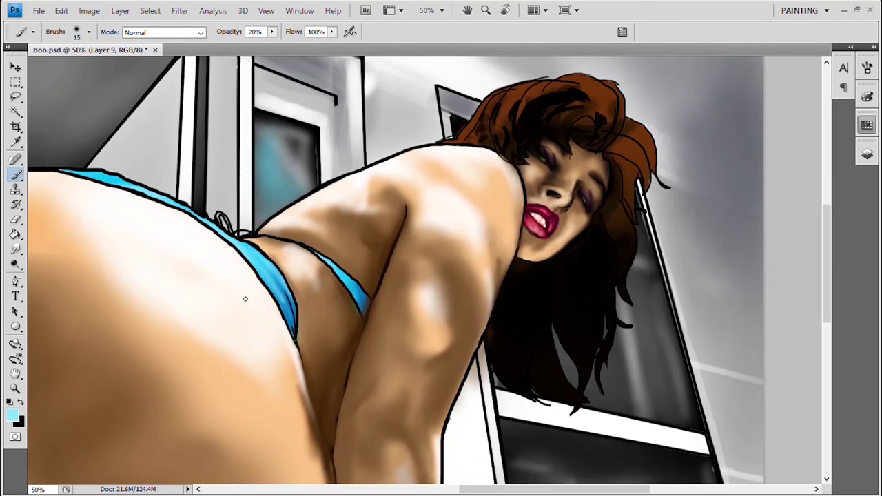
key(ctrl+minus)
On a new layer, brush huge soft light over the figure and erase part of it
key(ctrl+shift+alt+n)
key(1)
mouse_move(241, 413)
mouse_down()
mouse_move(393, 453)
mouse_move(566, 386)
mouse_move(473, 429)
mouse_up()
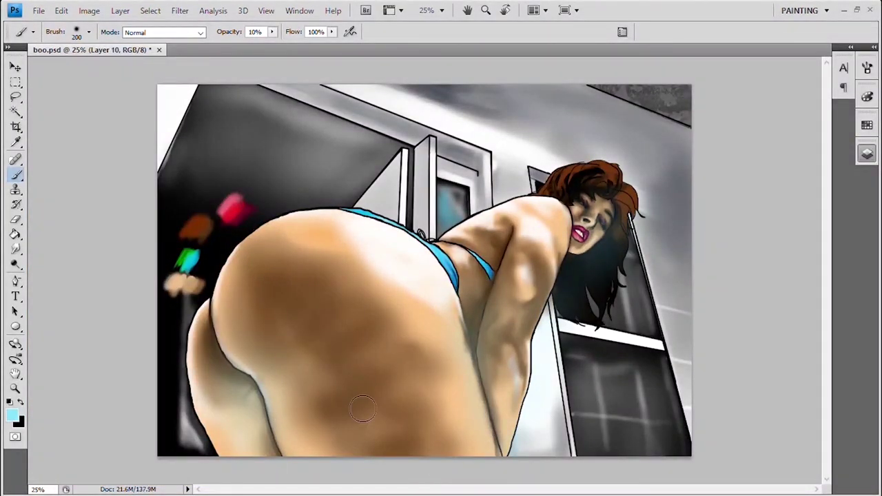
key(e)
key(bracketright)
key(bracketright)
key(bracketright)
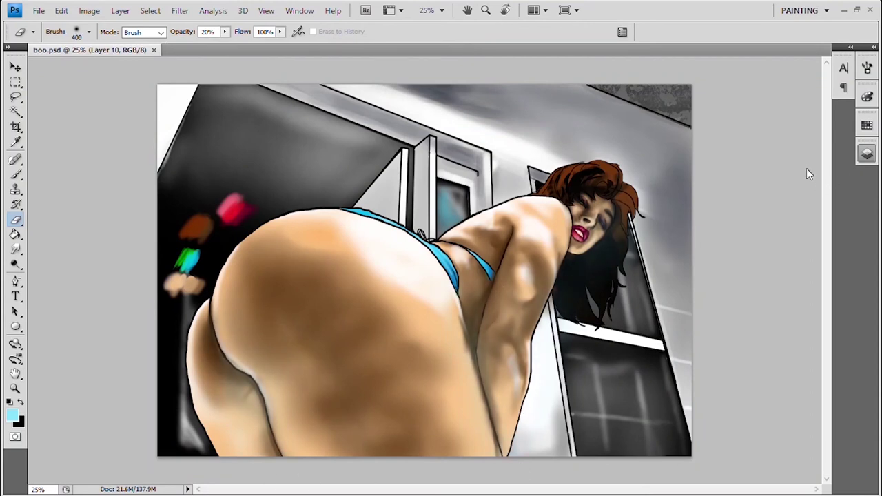
key(b)
key(bracketright)
key(bracketright)
key(bracketright)
key(bracketright)
key(bracketright)
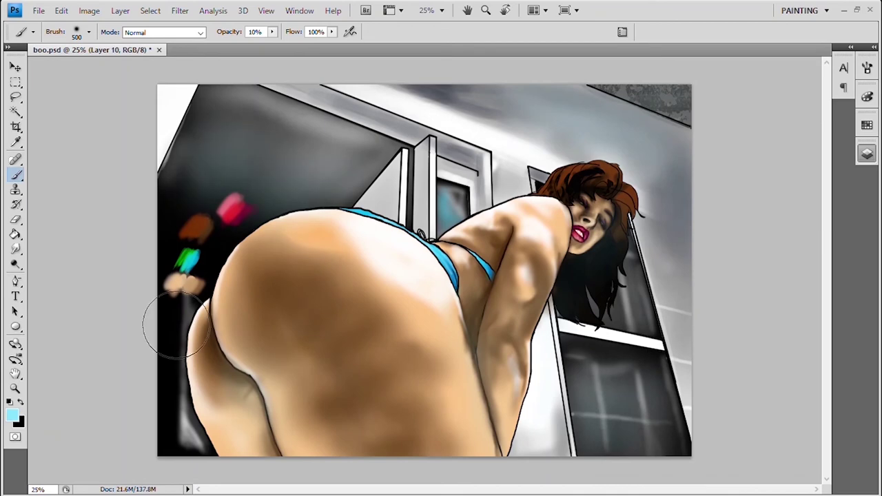
key(bracketleft)
key(bracketleft)
key(bracketleft)
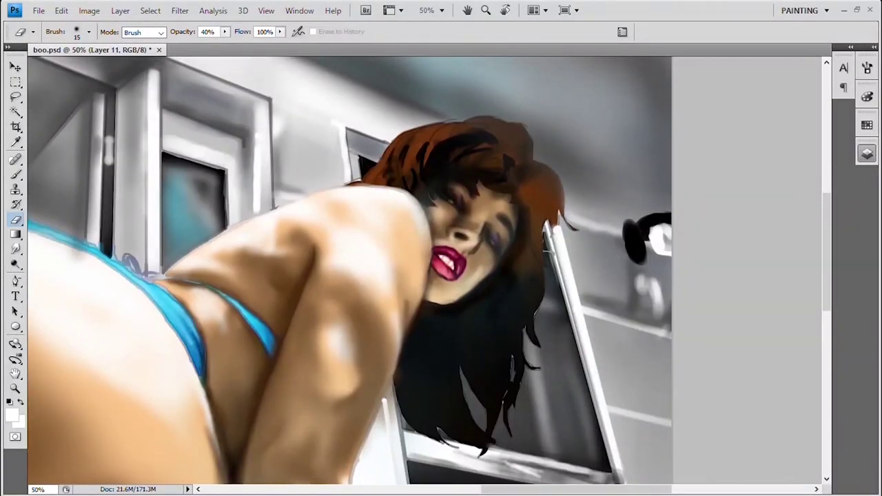
Paint light highlight strands on the top of the hair with a 15–20 px brush
key(b)
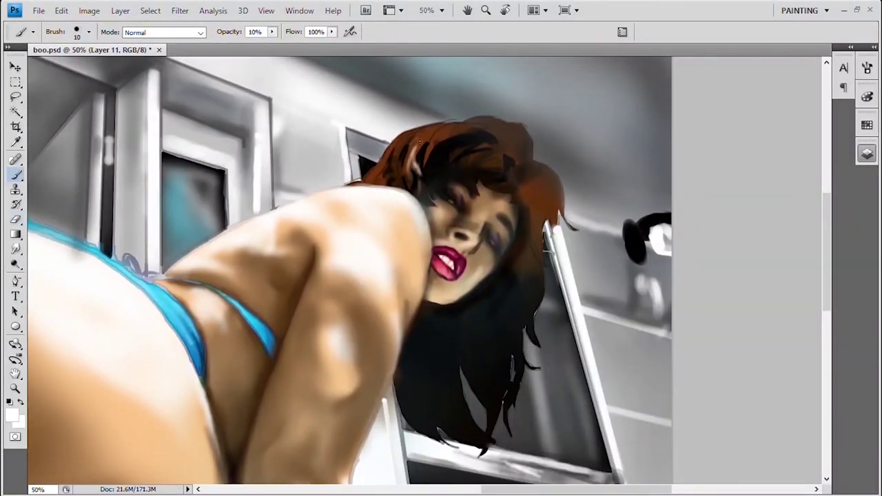
key(bracketright)
mouse_move(416, 140)
mouse_down()
mouse_move(431, 158)
mouse_move(475, 134)
mouse_move(382, 165)
mouse_up()
key(bracketleft)
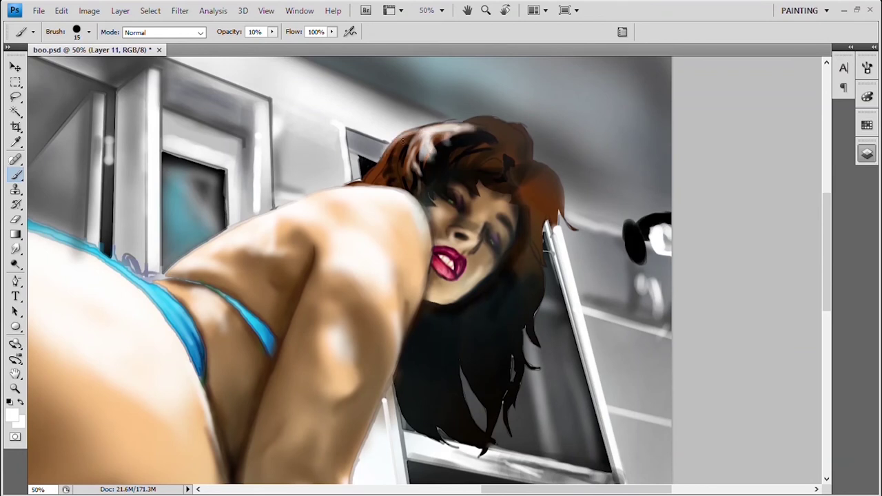
drag(418, 135, 400, 164)
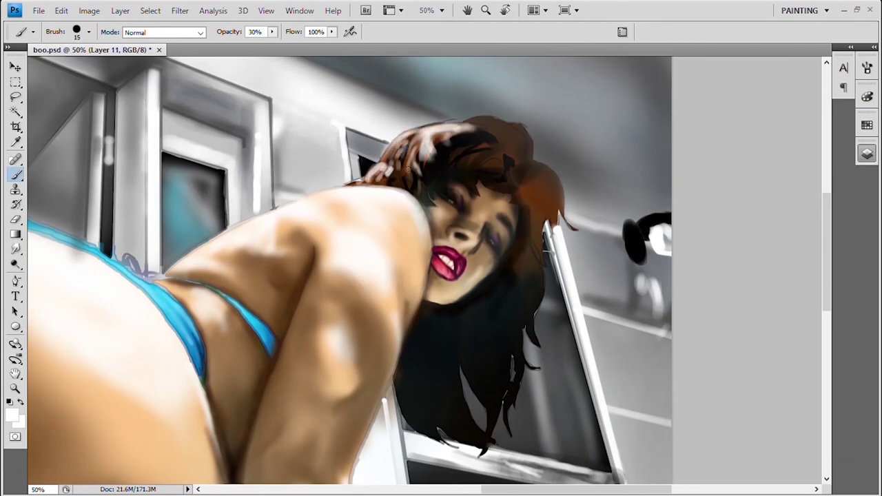
key(bracketright)
key(bracketright)
key(bracketright)
key(3)
Add light highlights at 30% opacity across the top and top-right of the hair
mouse_move(497, 116)
mouse_down()
mouse_move(400, 141)
mouse_move(417, 175)
mouse_up()
drag(529, 154, 501, 162)
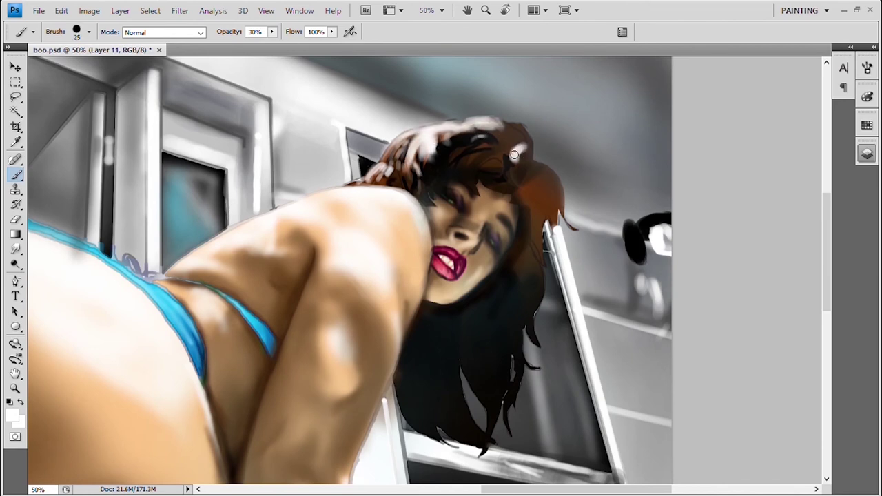
drag(518, 115, 477, 160)
mouse_move(550, 208)
mouse_down()
mouse_move(537, 219)
mouse_move(538, 207)
mouse_up()
key(bracketleft)
key(bracketleft)
key(bracketleft)
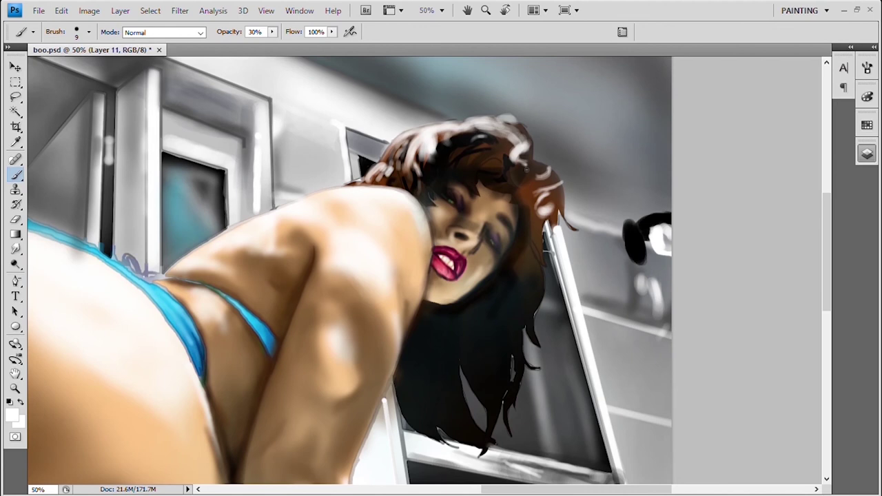
drag(544, 175, 531, 153)
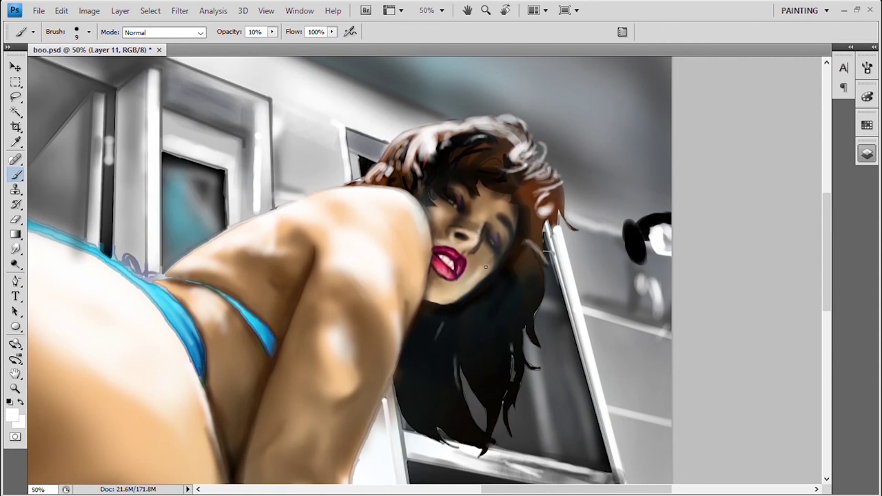
Brush a soft orange glow along the hair's right edge with a 50 px brush
alt+click(474, 158)
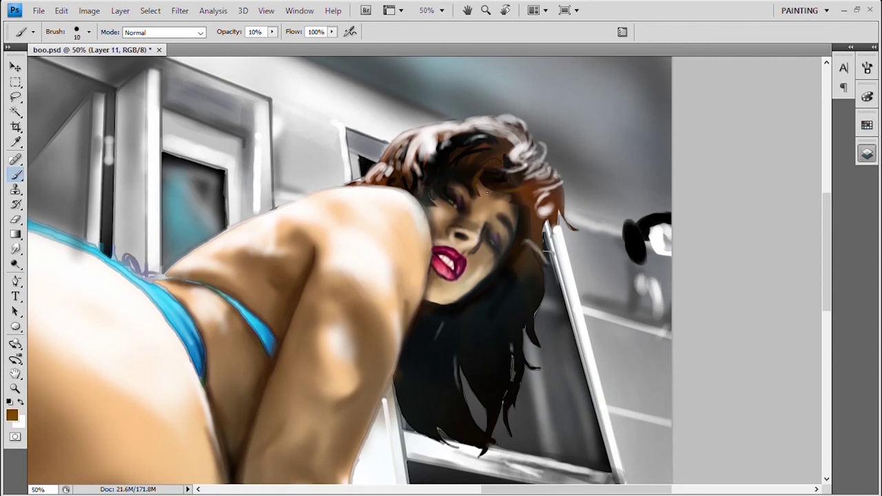
key(bracketright)
click(866, 125)
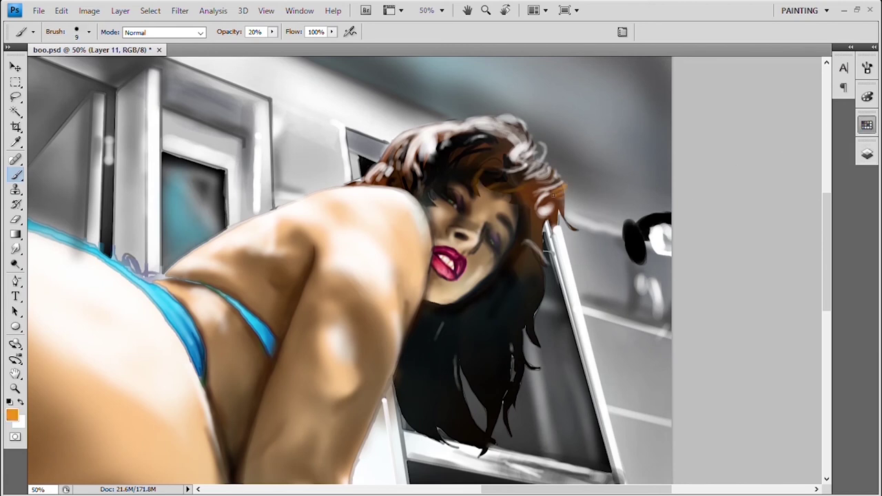
key(bracketright)
key(bracketright)
key(bracketright)
mouse_move(523, 207)
mouse_down()
mouse_move(527, 179)
mouse_move(562, 165)
mouse_up()
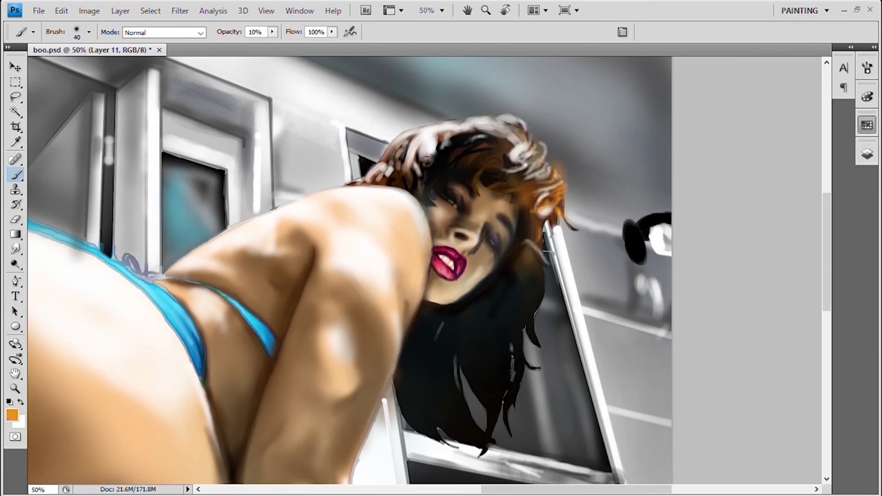
Paint sampled dark brown strokes into the lower-left hair and right-side strands
alt+click(428, 358)
drag(425, 446, 421, 393)
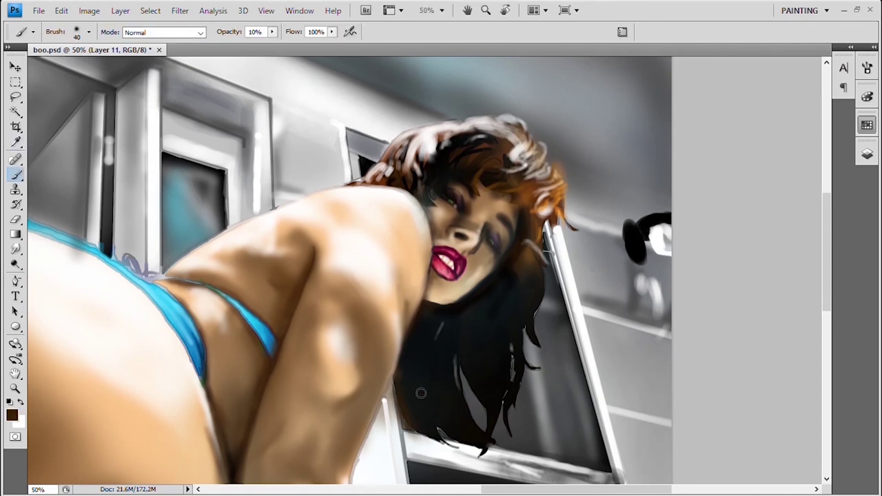
drag(448, 445, 417, 407)
mouse_move(462, 351)
mouse_down()
mouse_move(454, 422)
mouse_move(485, 431)
mouse_up()
mouse_move(524, 320)
mouse_down()
mouse_move(509, 399)
mouse_move(569, 222)
mouse_move(575, 227)
mouse_up()
Add thin brown strands at the right hair edge and darken the lower hair tip
key(bracketleft)
key(bracketleft)
drag(496, 188, 527, 210)
drag(520, 224, 532, 299)
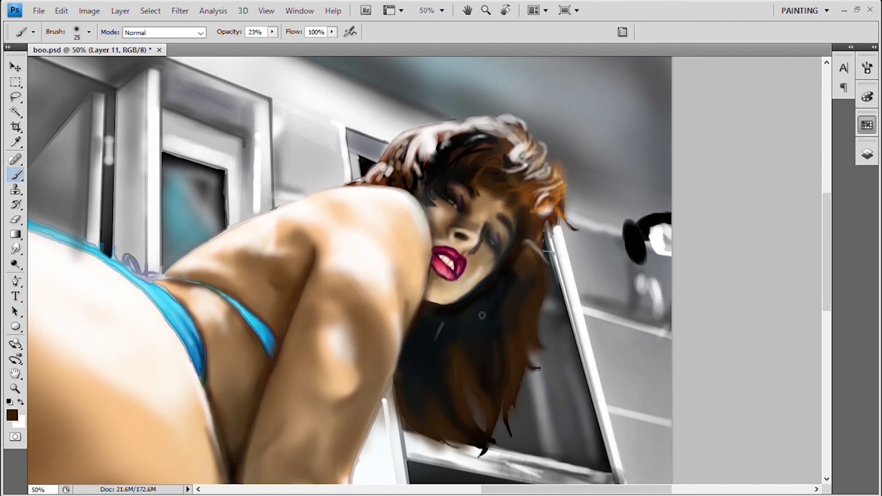
drag(490, 425, 478, 451)
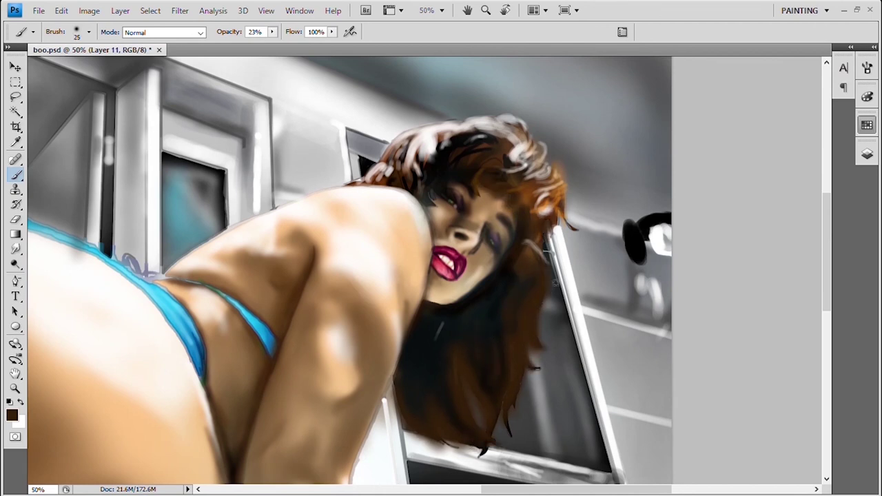
key(4)
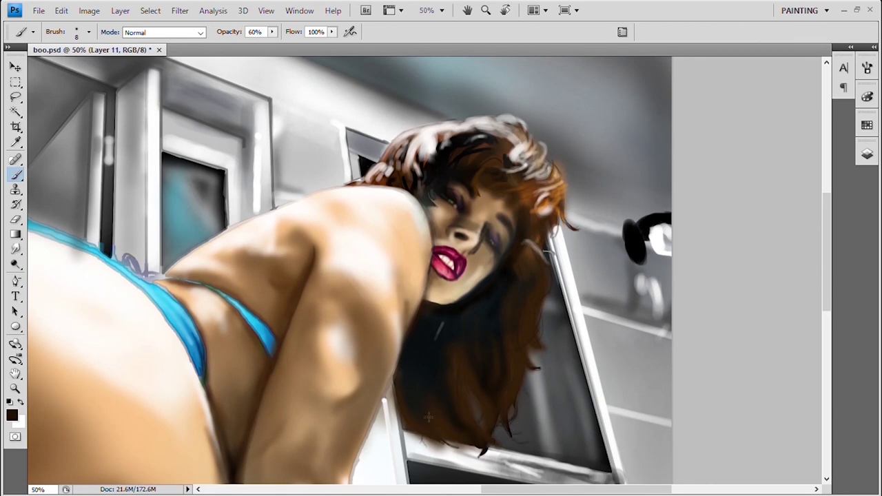
key(e)
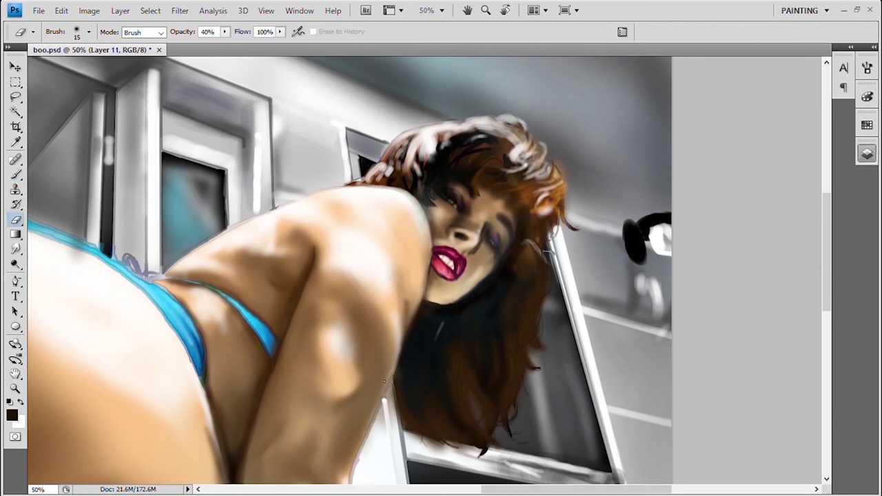